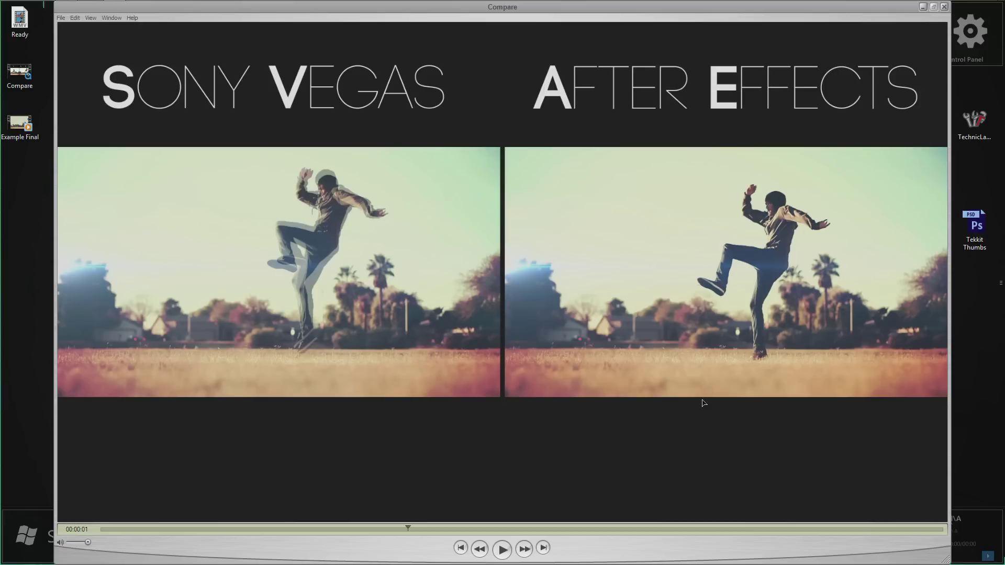
Review an earlier frame of the Sony Vegas and After Effects comparison video, and watch the Ready clip, closing both players.
{"action": "left_click_drag", "start_coordinate": [408, 530], "coordinate": [382, 532]}
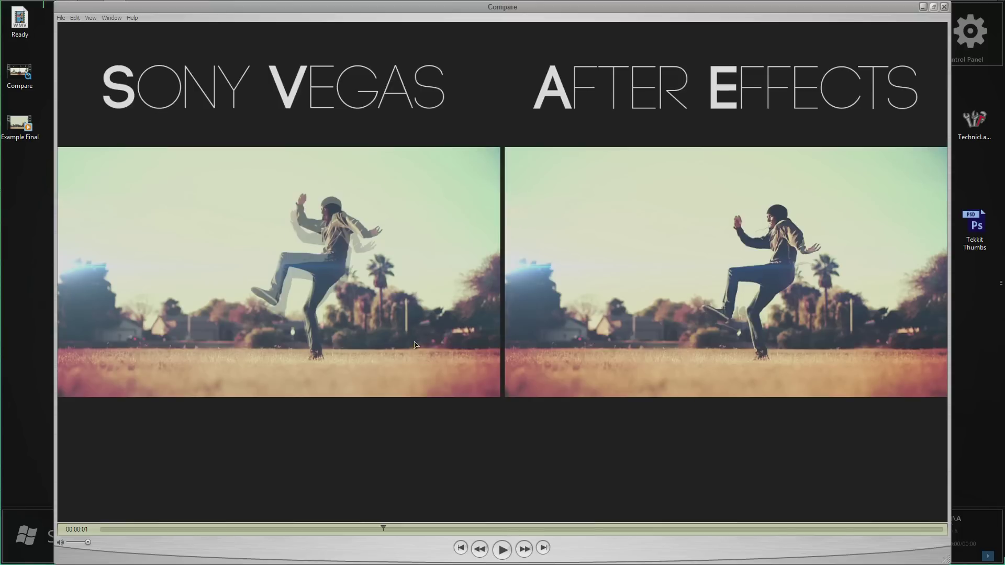
{"action": "left_click", "coordinate": [943, 7]}
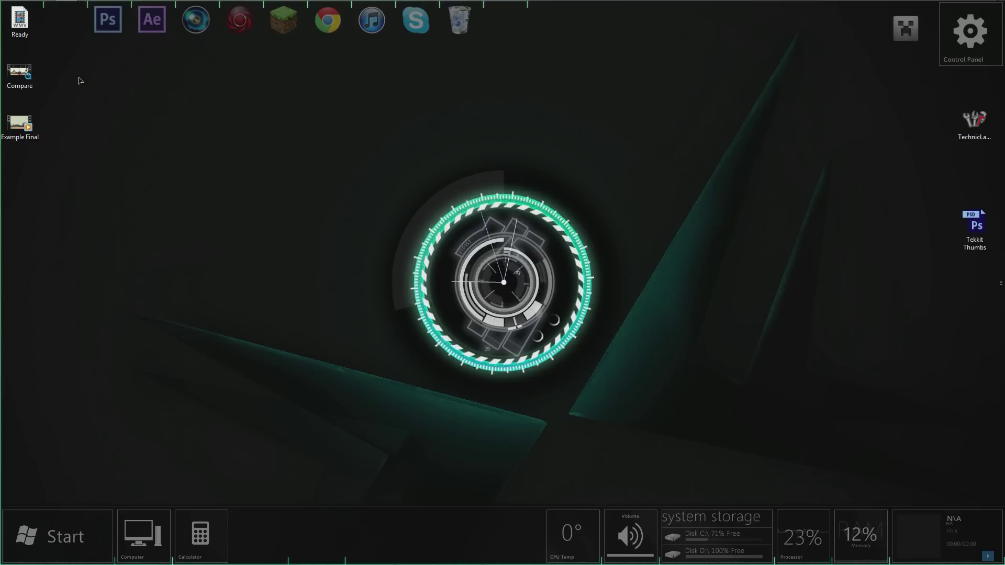
{"action": "left_click", "coordinate": [17, 30]}
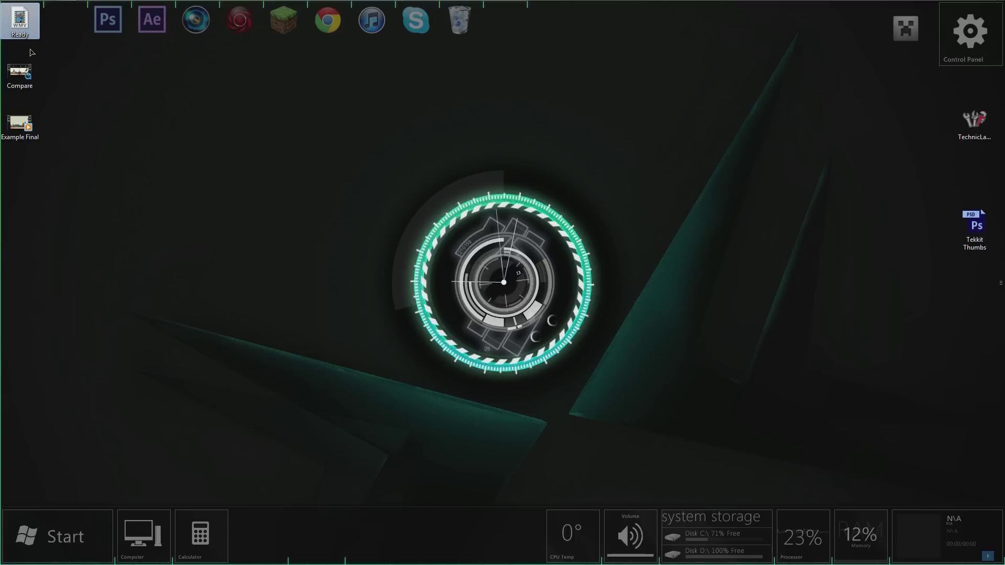
{"action": "double_click", "coordinate": [23, 27]}
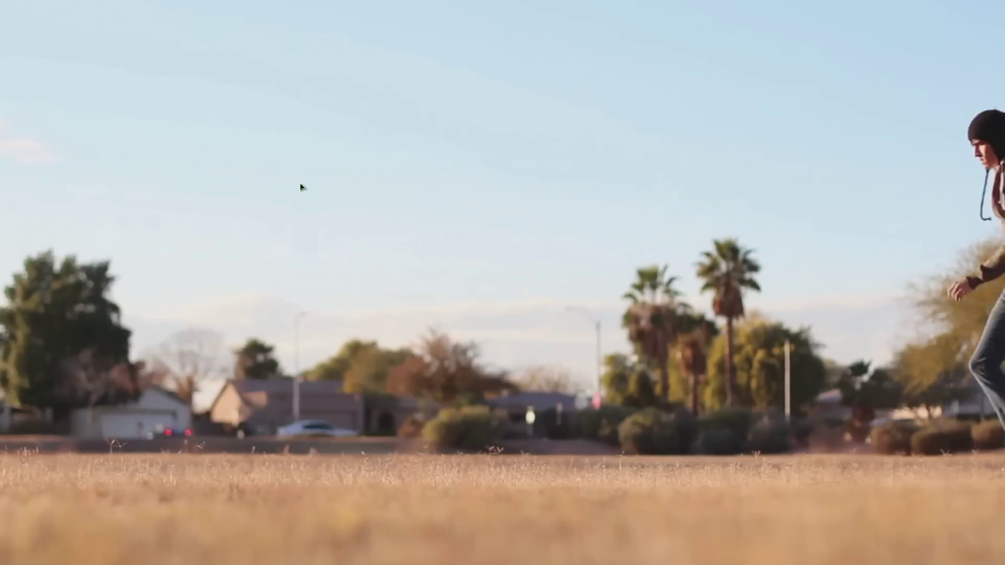
{"action": "mouse_move", "coordinate": [345, 197]}
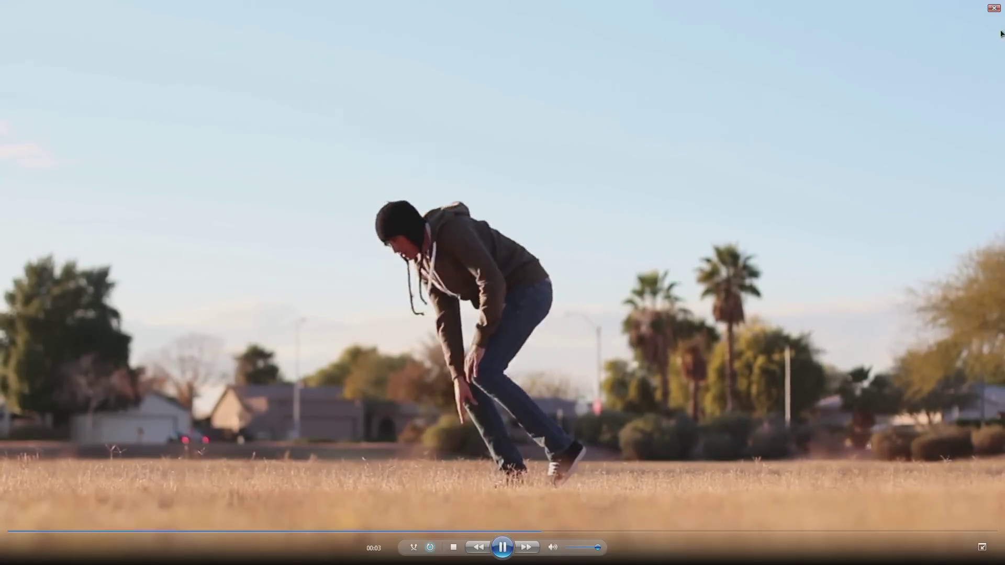
{"action": "left_click", "coordinate": [994, 7]}
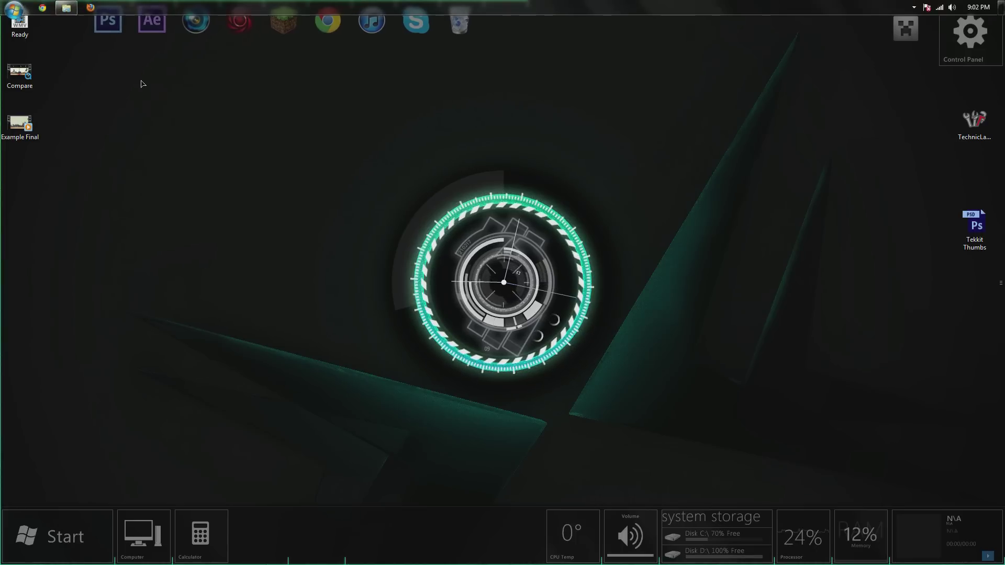
Launch Adobe After Effects, dismiss the disk cache warning, and import the Ready video from the Desktop.
{"action": "left_click", "coordinate": [152, 20]}
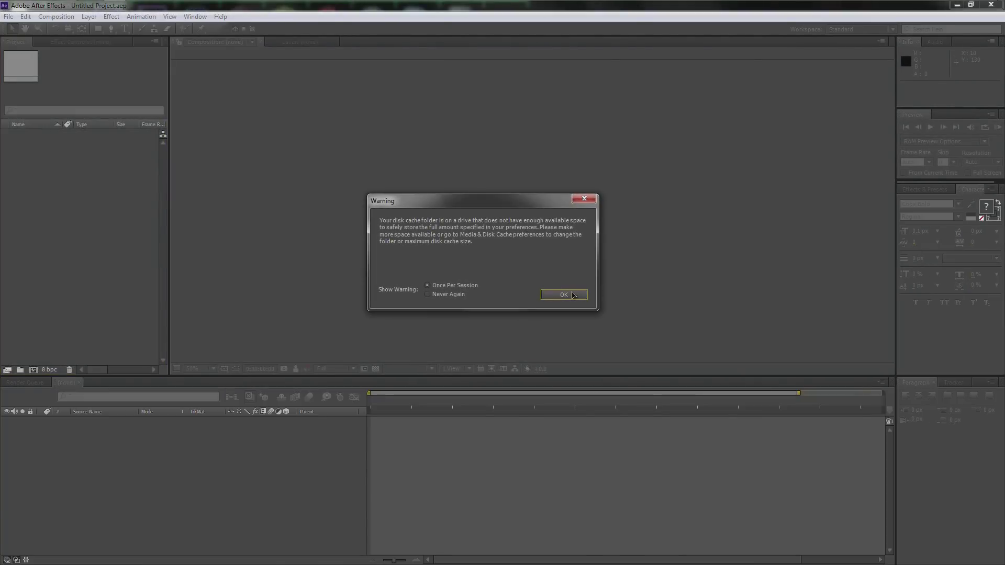
{"action": "left_click", "coordinate": [573, 295]}
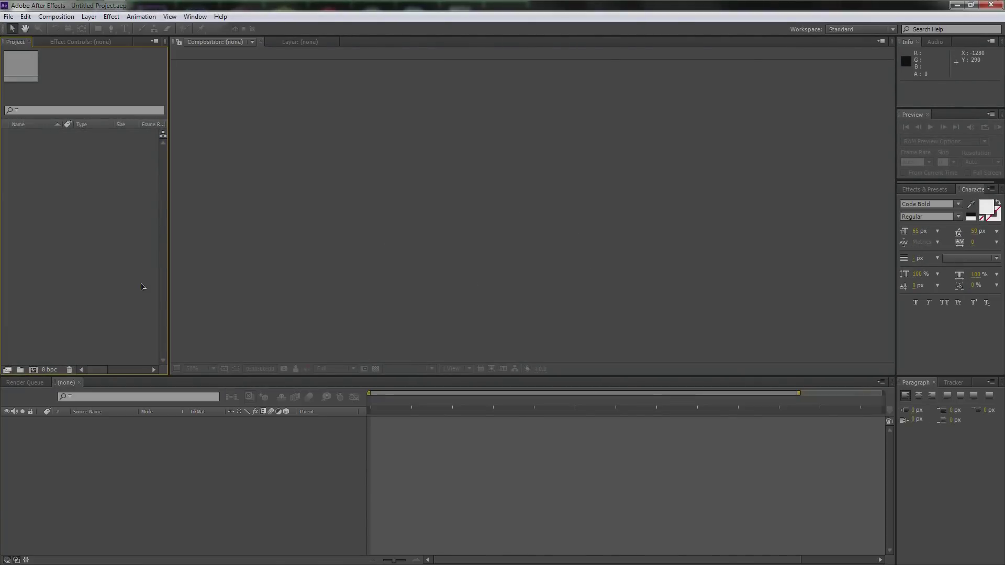
{"action": "double_click", "coordinate": [86, 194]}
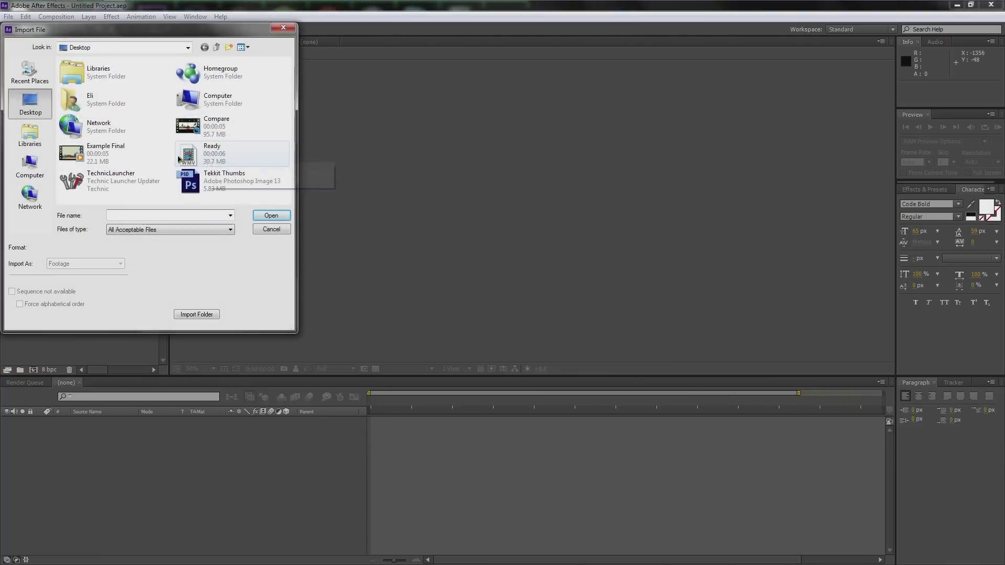
{"action": "double_click", "coordinate": [207, 157]}
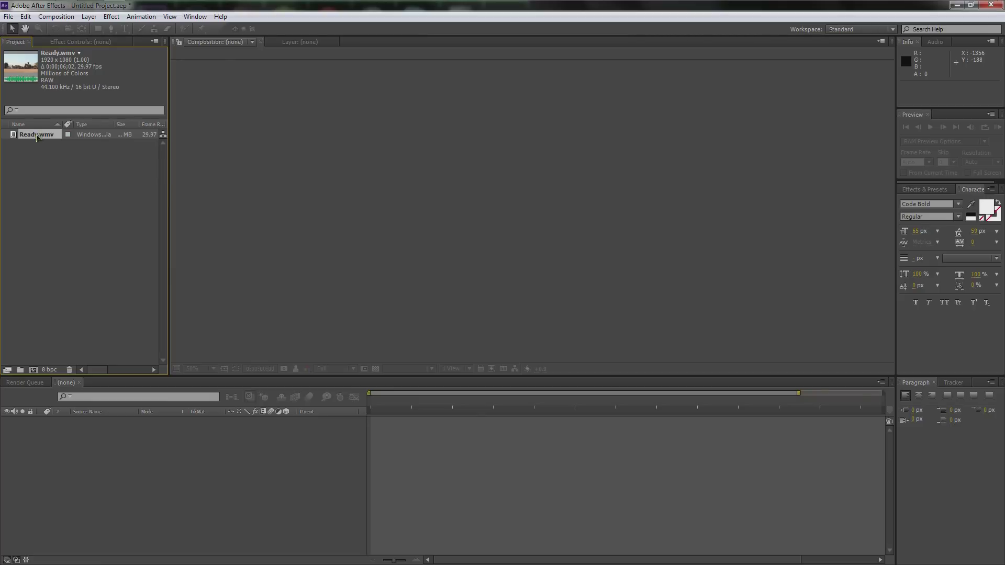
Create a composition from the Ready.wmv footage and set its preview resolution to Half.
{"action": "left_click_drag", "start_coordinate": [35, 137], "coordinate": [523, 207]}
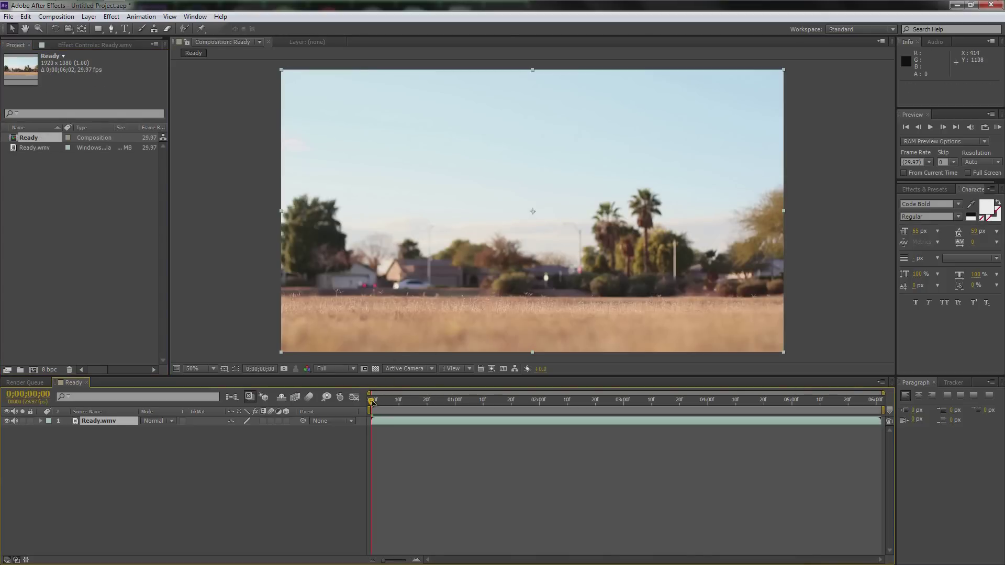
{"action": "left_click_drag", "start_coordinate": [370, 401], "coordinate": [461, 403]}
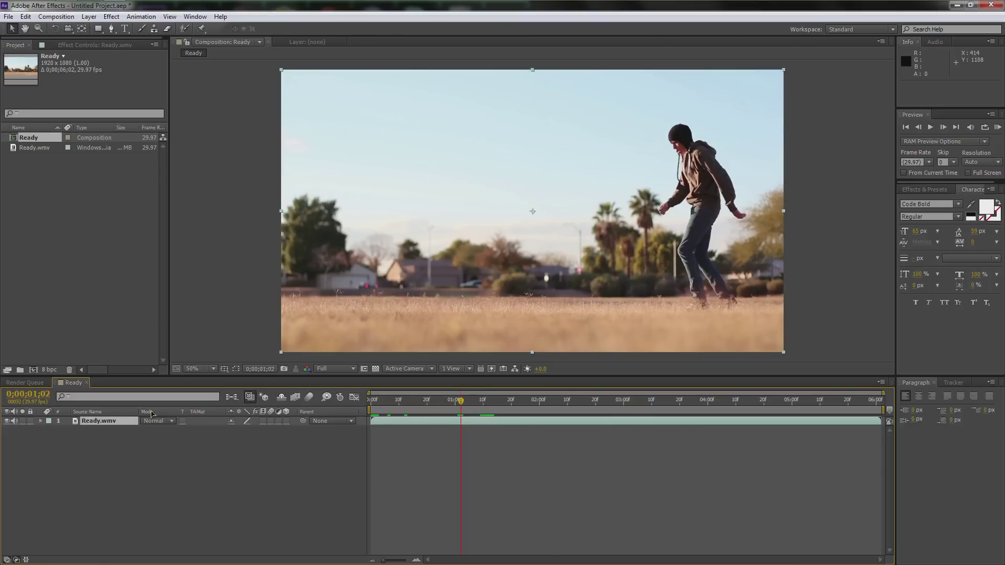
{"action": "left_click", "coordinate": [320, 369]}
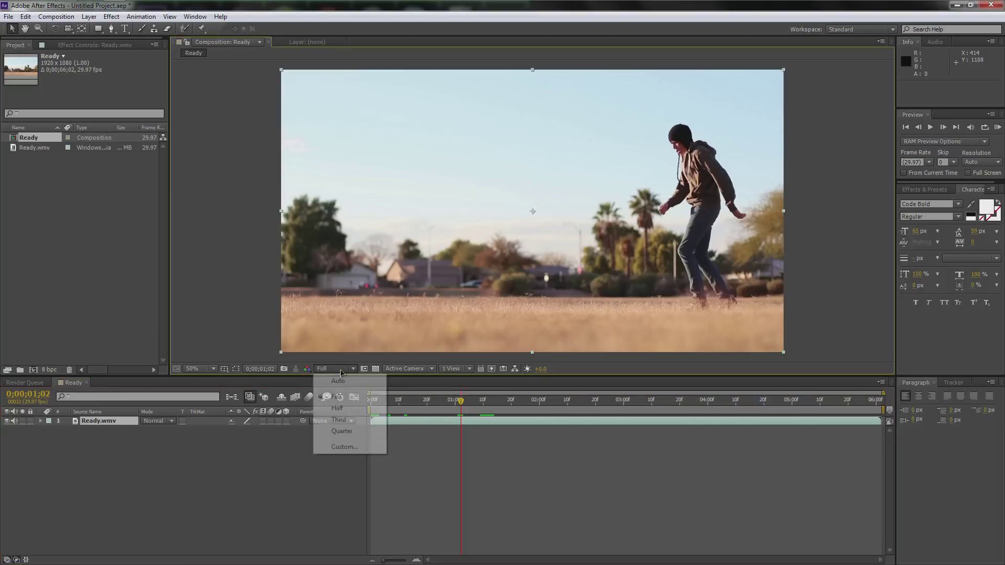
{"action": "left_click", "coordinate": [345, 409]}
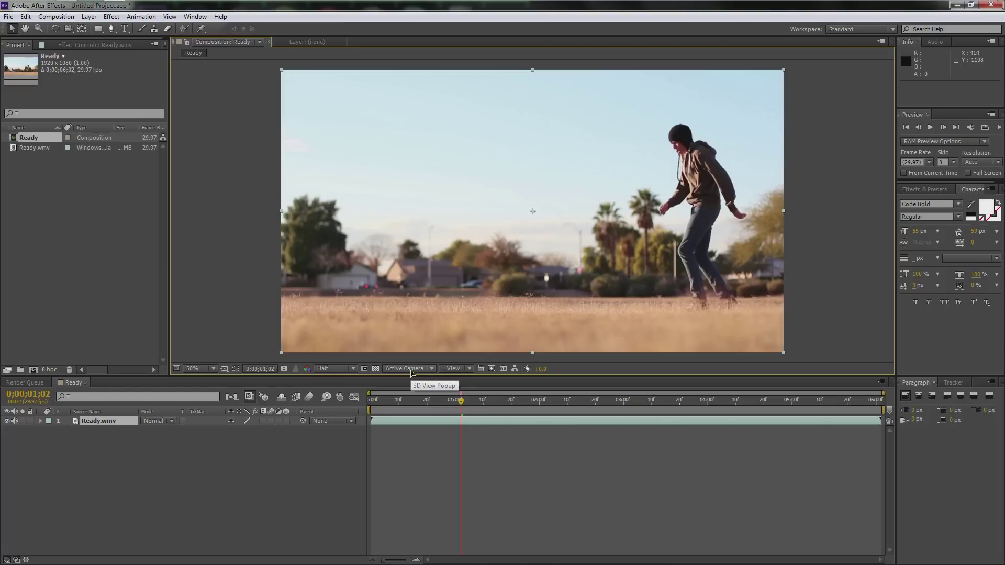
Rename the Ready.wmv layer in the timeline with the filmed person's first name.
{"action": "left_click", "coordinate": [95, 427]}
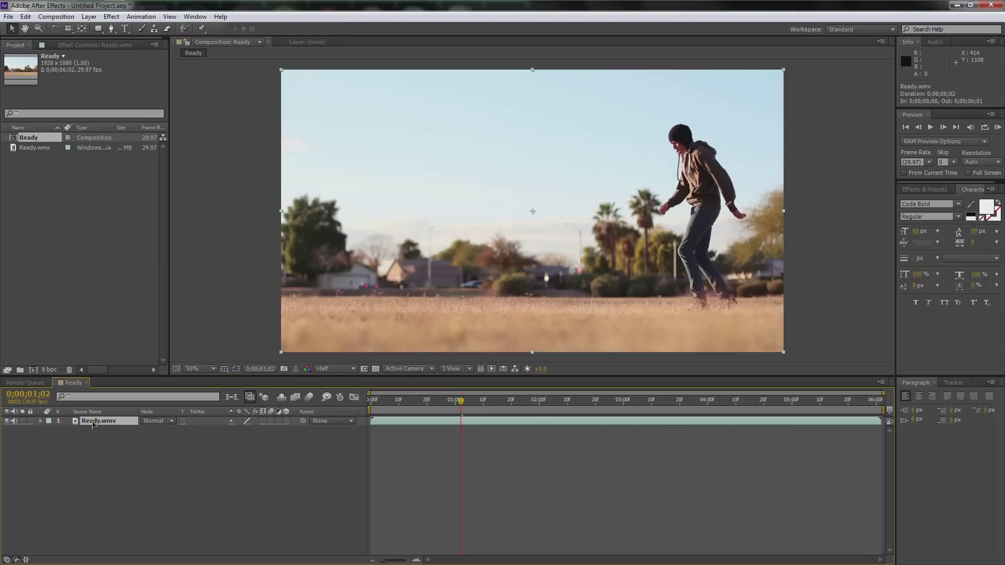
{"action": "key", "text": "Return"}
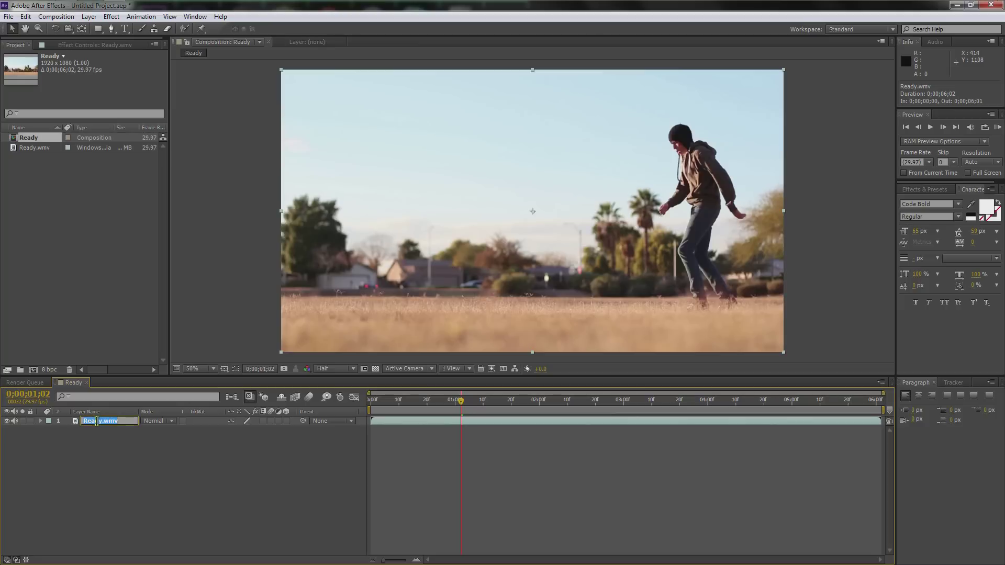
{"action": "type", "text": "Eli"}
{"action": "key", "text": "Return"}
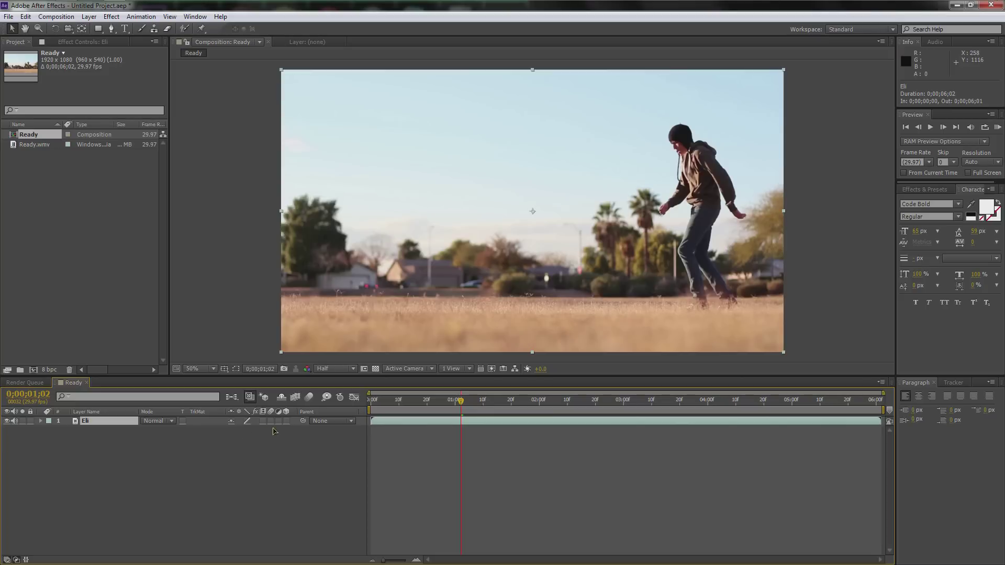
Move the current time to 0;00;01;16, enable frame blending for the composition, and set the video layer's frame blending to Pixel Motion.
{"action": "left_click_drag", "start_coordinate": [461, 401], "coordinate": [498, 405]}
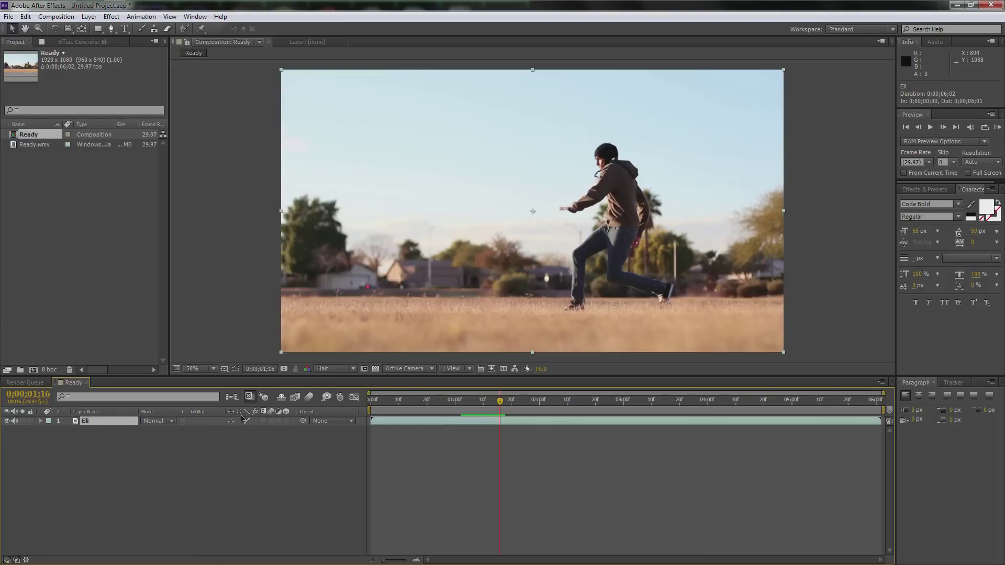
{"action": "left_click", "coordinate": [296, 398]}
{"action": "right_click", "coordinate": [89, 423]}
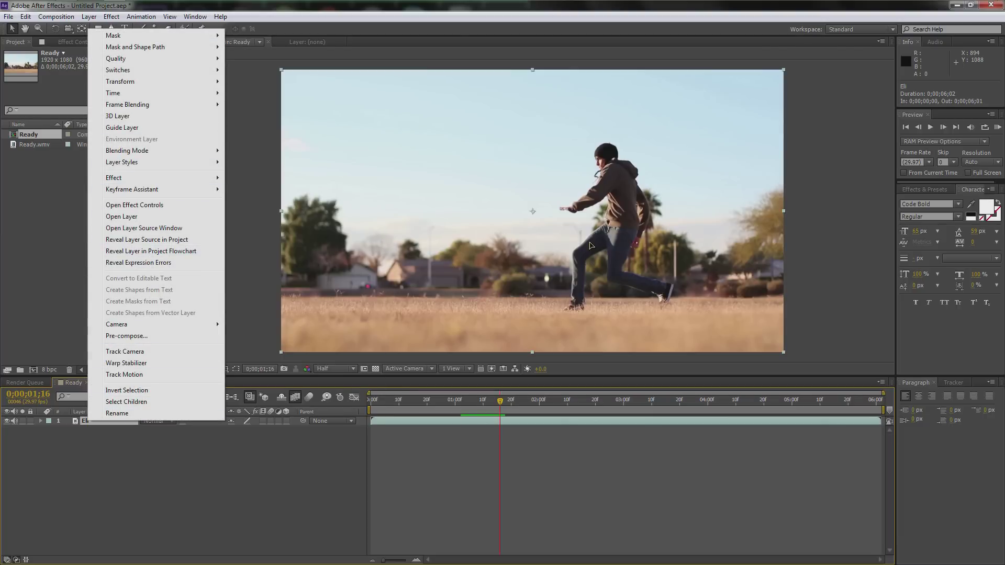
{"action": "mouse_move", "coordinate": [128, 109]}
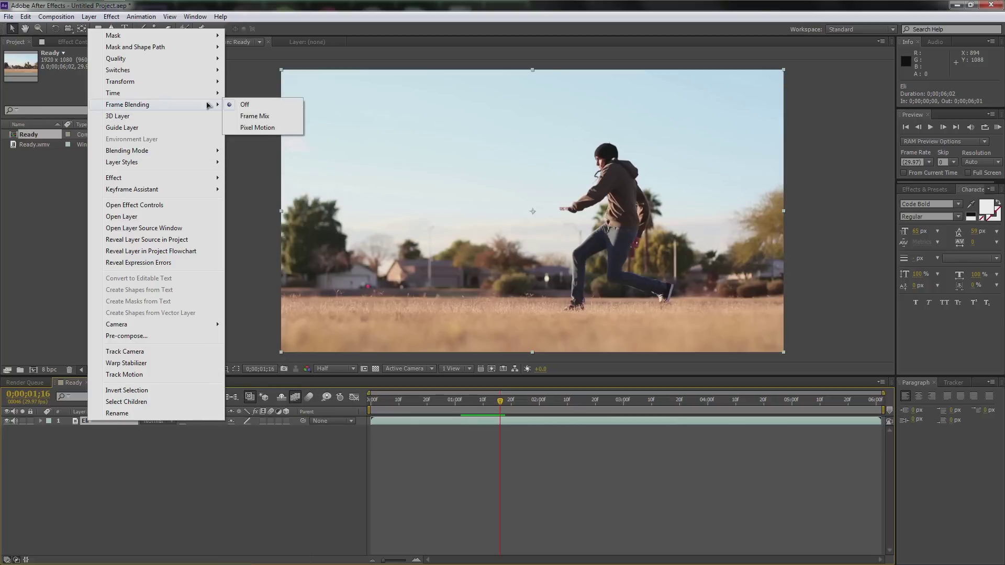
{"action": "left_click", "coordinate": [253, 128]}
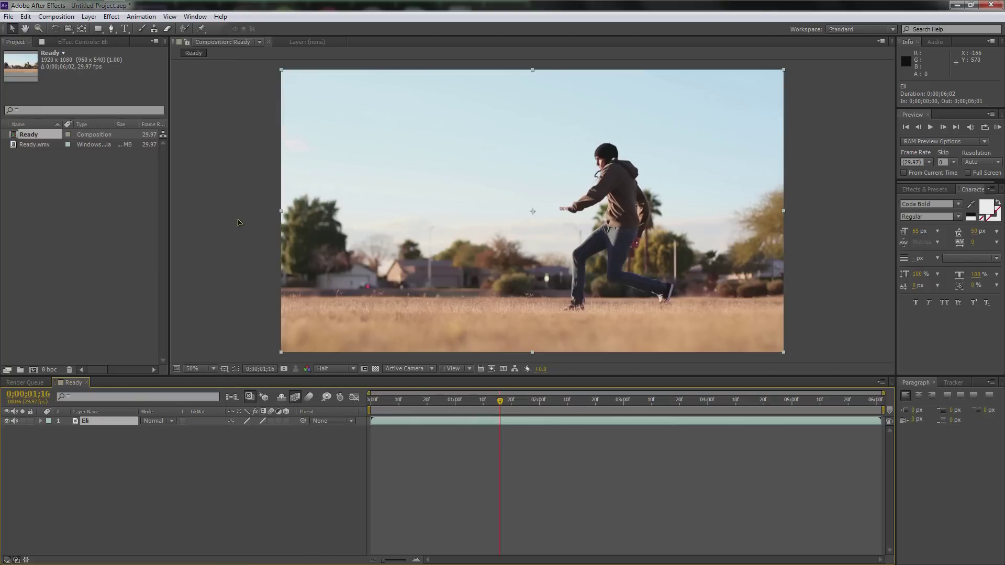
Enable time remapping on the video layer.
{"action": "right_click", "coordinate": [105, 423]}
{"action": "mouse_move", "coordinate": [157, 158]}
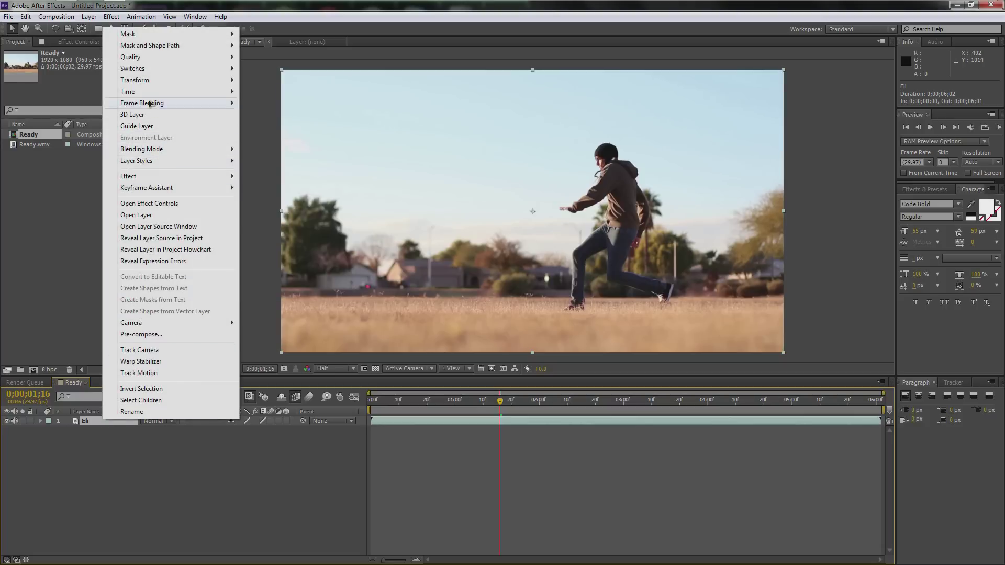
{"action": "mouse_move", "coordinate": [142, 94]}
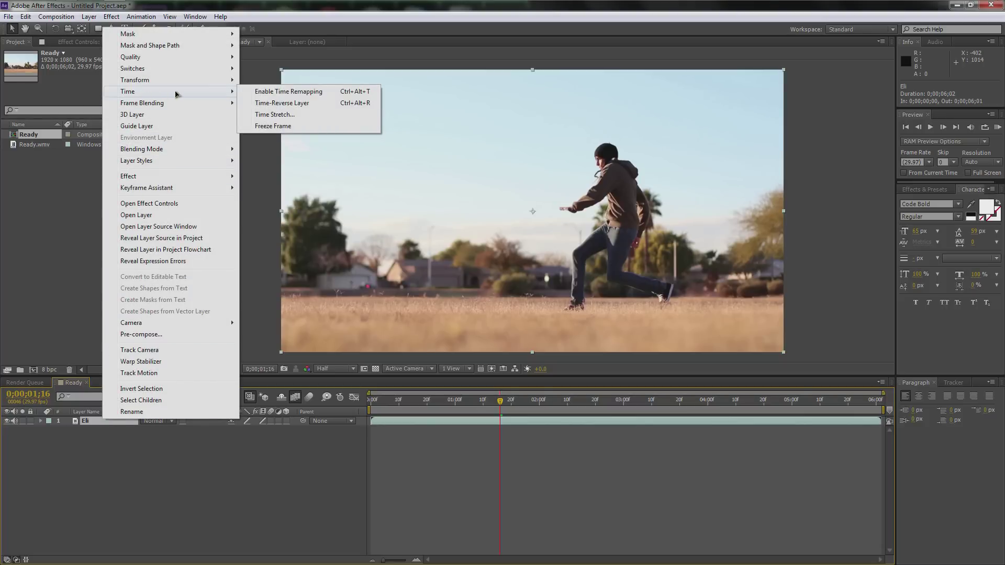
{"action": "left_click", "coordinate": [294, 95]}
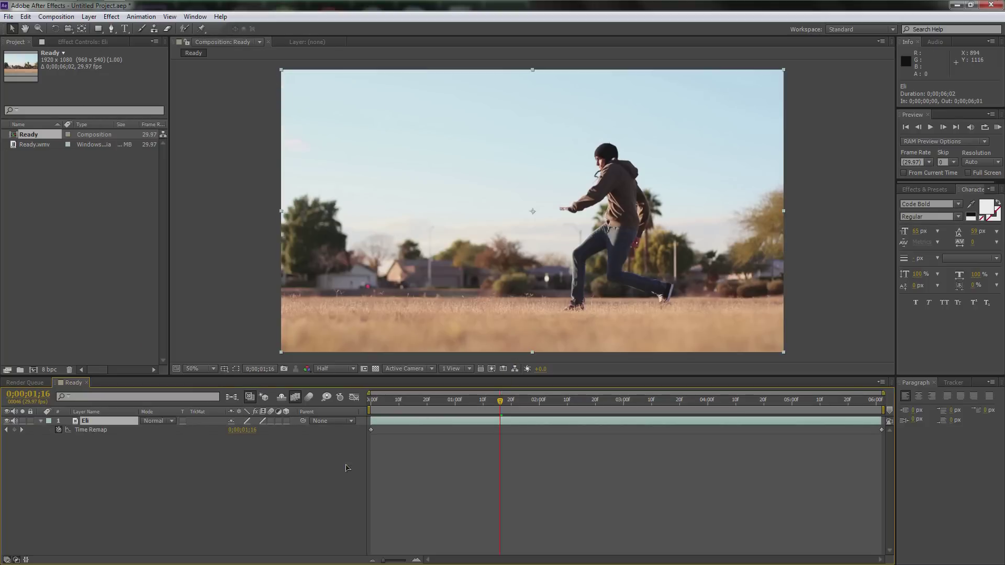
Set the Ready composition's duration to 0;00;13;02 and show its full length in the timeline.
{"action": "left_click", "coordinate": [56, 17]}
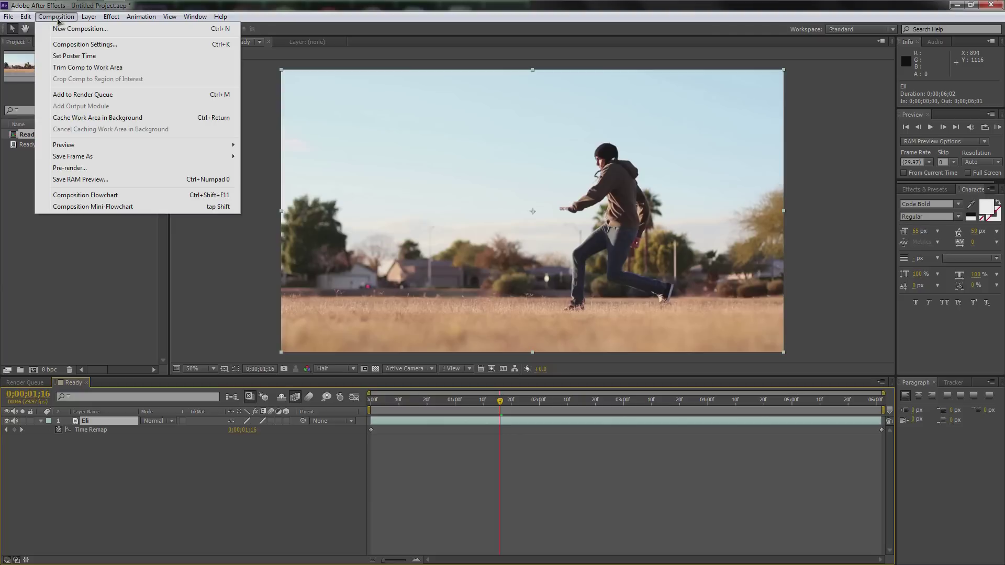
{"action": "left_click", "coordinate": [75, 45]}
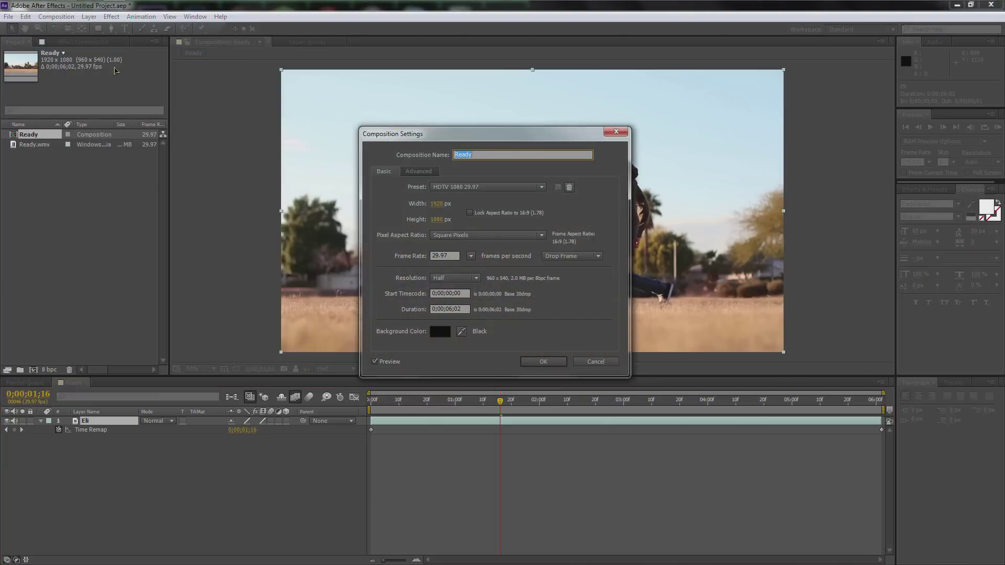
{"action": "left_click", "coordinate": [453, 256]}
{"action": "left_click", "coordinate": [454, 255]}
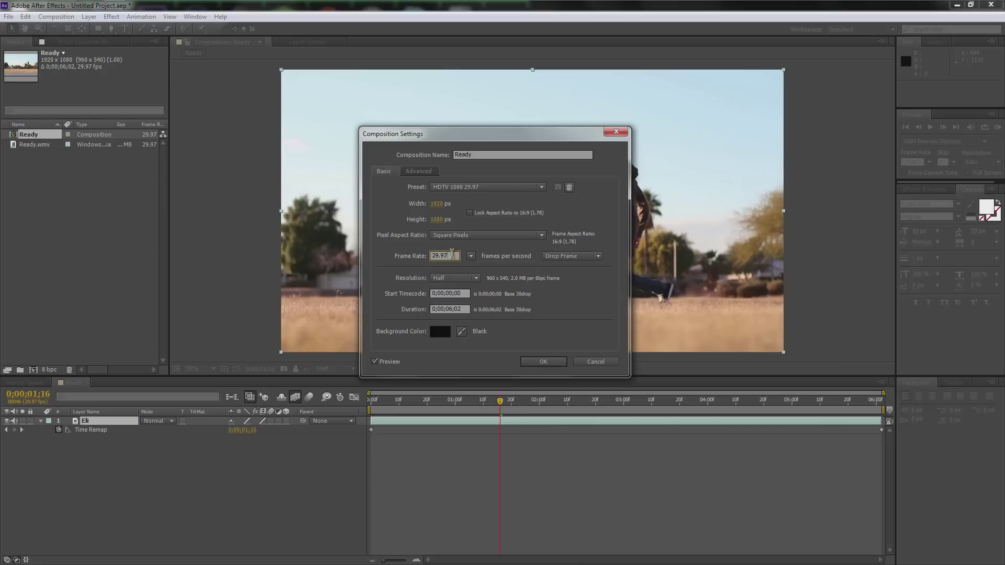
{"action": "left_click_drag", "start_coordinate": [455, 255], "coordinate": [432, 256]}
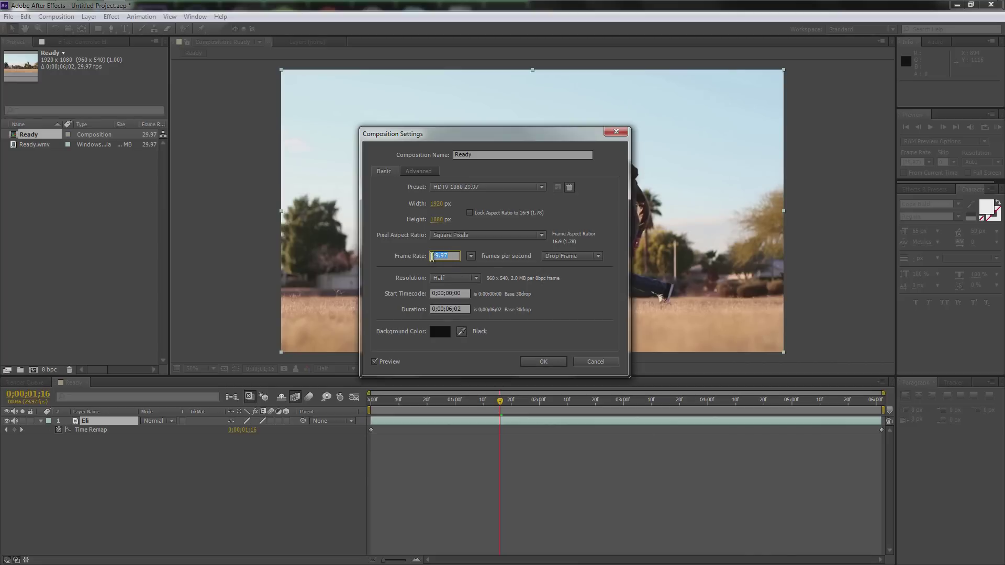
{"action": "left_click", "coordinate": [453, 310]}
{"action": "type", "text": "13"}
{"action": "left_click", "coordinate": [552, 362]}
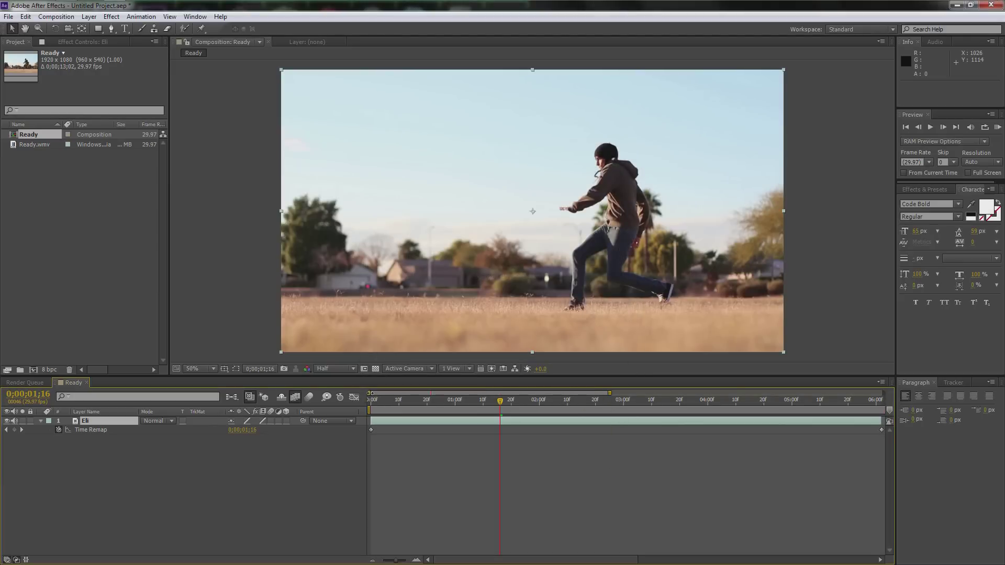
{"action": "left_click_drag", "start_coordinate": [610, 392], "coordinate": [885, 394]}
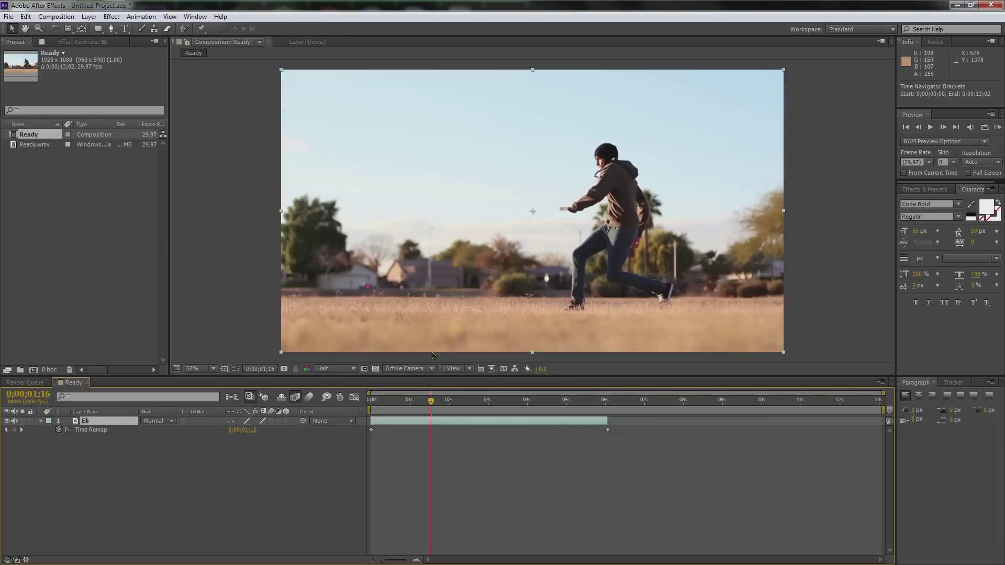
Search the effects for "twix" and apply the RE:Vision Twixtor effect to the video layer.
{"action": "left_click", "coordinate": [928, 192]}
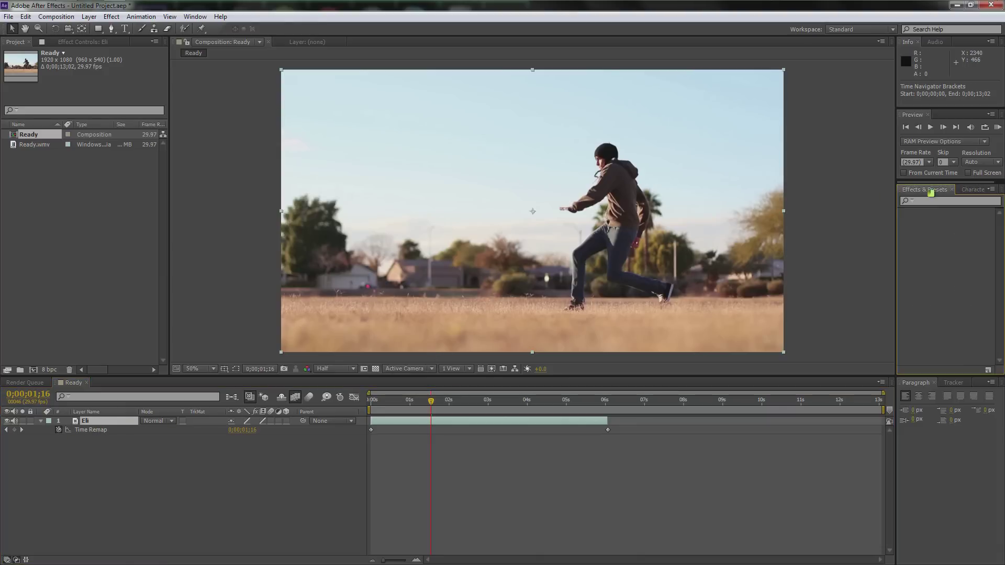
{"action": "left_click", "coordinate": [945, 201]}
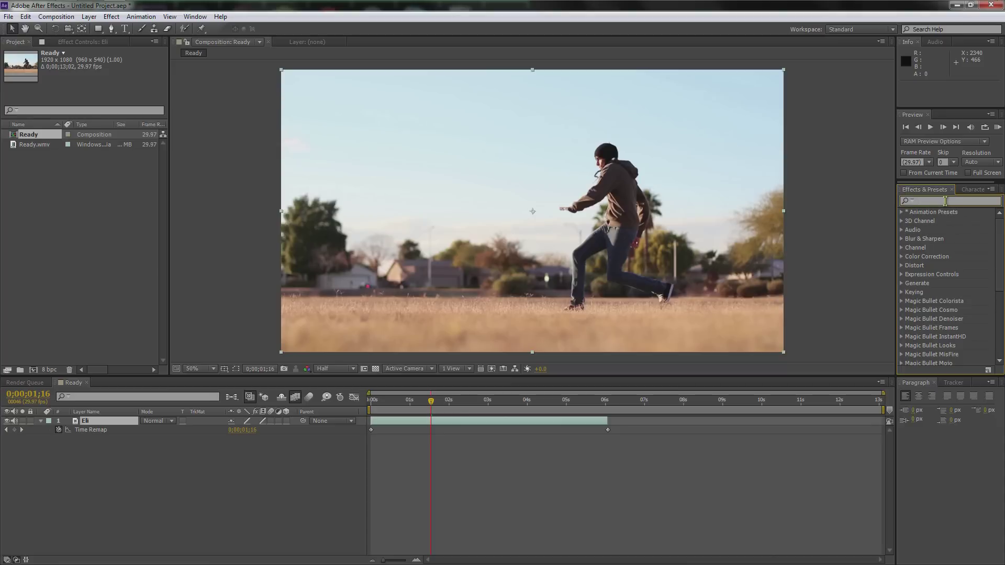
{"action": "type", "text": "twix"}
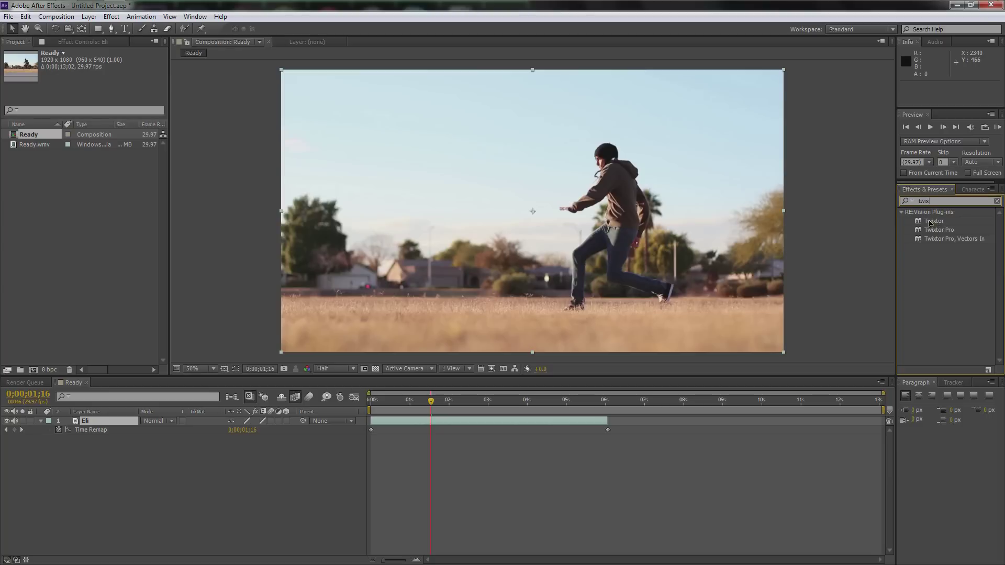
{"action": "left_click", "coordinate": [935, 224]}
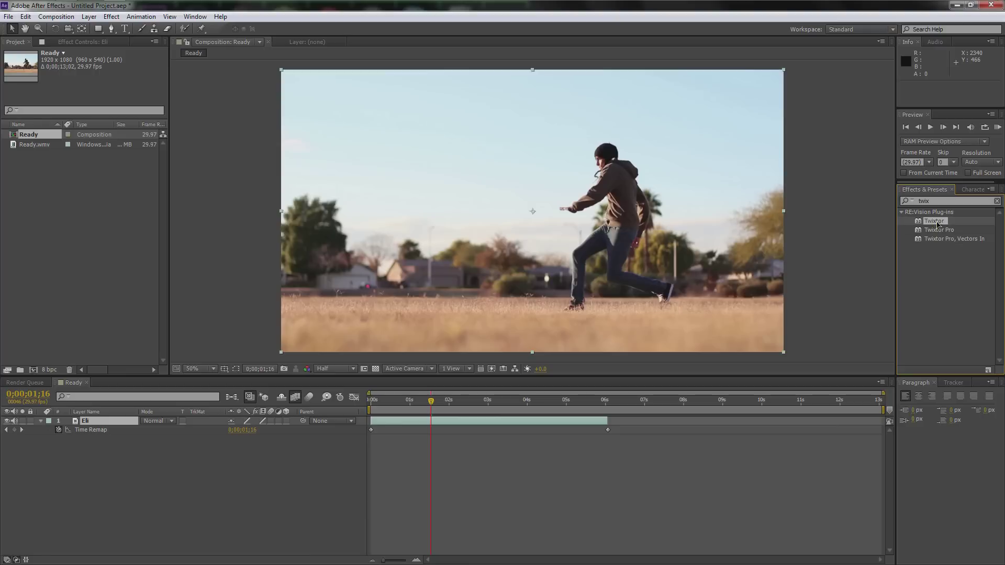
{"action": "left_click_drag", "start_coordinate": [937, 224], "coordinate": [97, 423]}
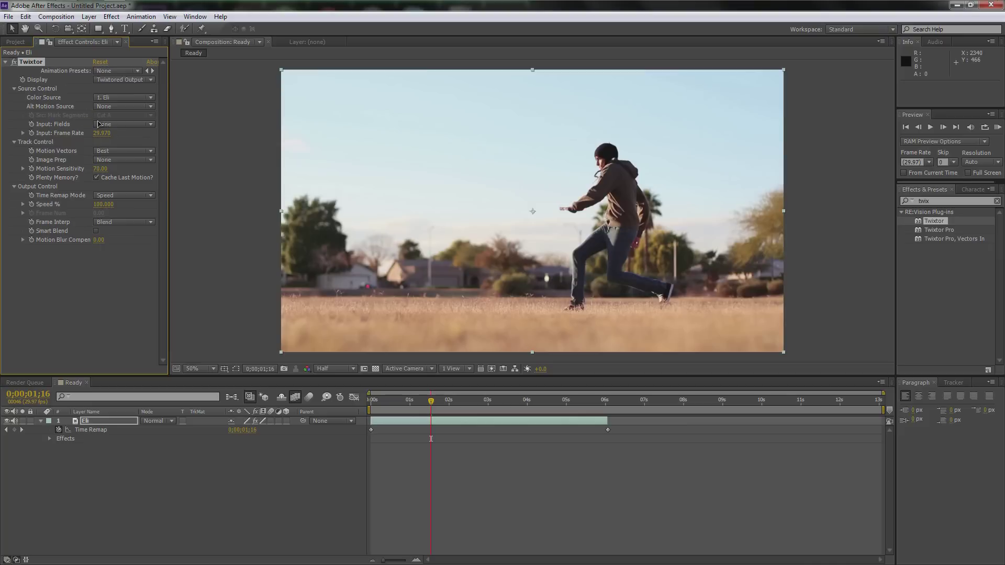
Review Twixtor's Input: Fields, Motion Vectors and Time Remap Mode options, and set Motion Sensitivity to 100.
{"action": "left_click", "coordinate": [126, 128]}
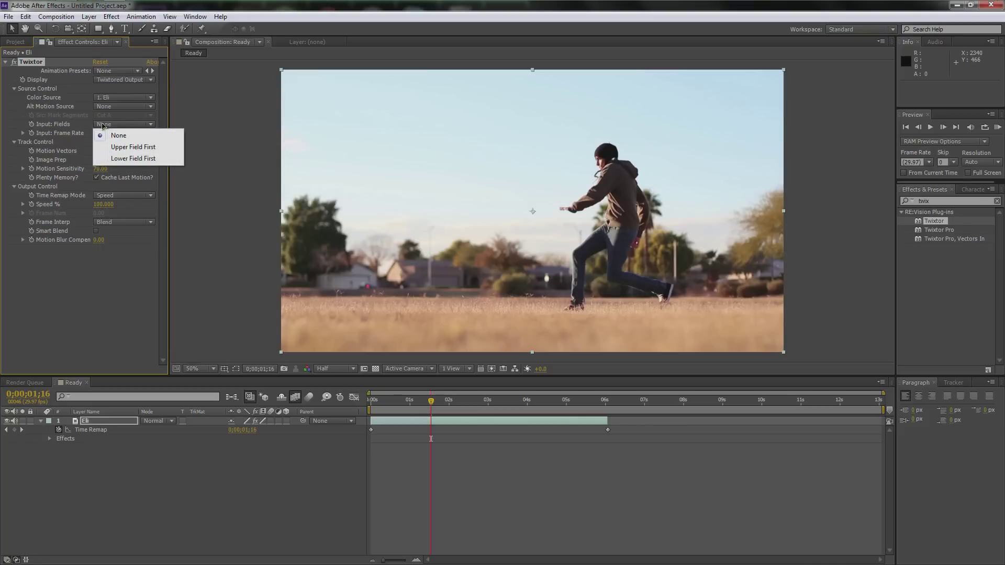
{"action": "left_click", "coordinate": [52, 130]}
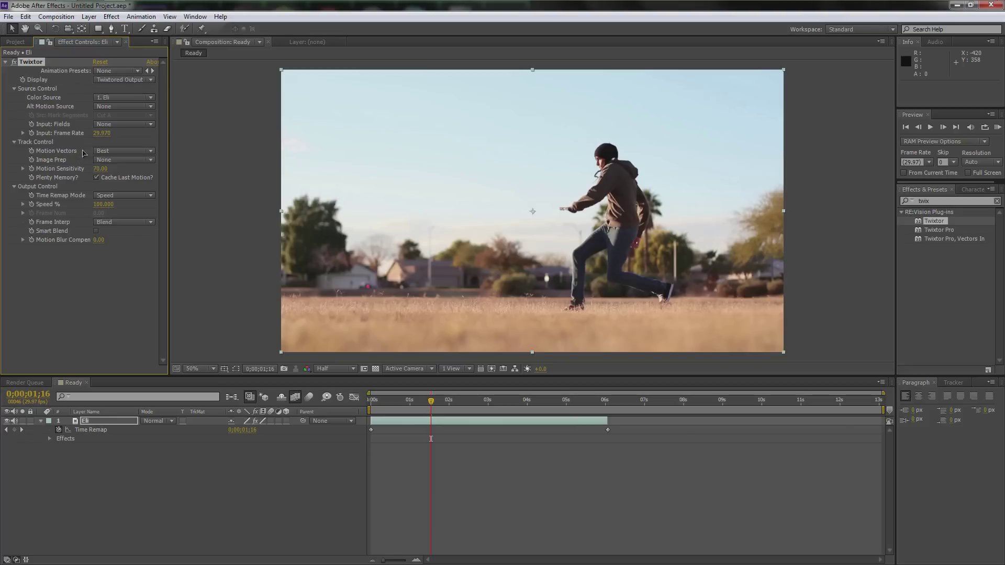
{"action": "left_click", "coordinate": [125, 151]}
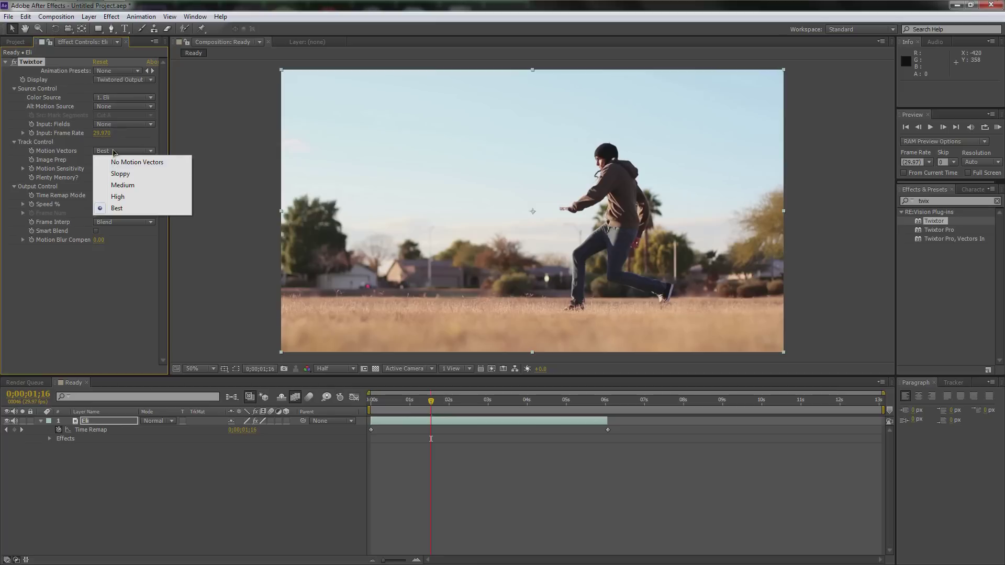
{"action": "left_click", "coordinate": [63, 153]}
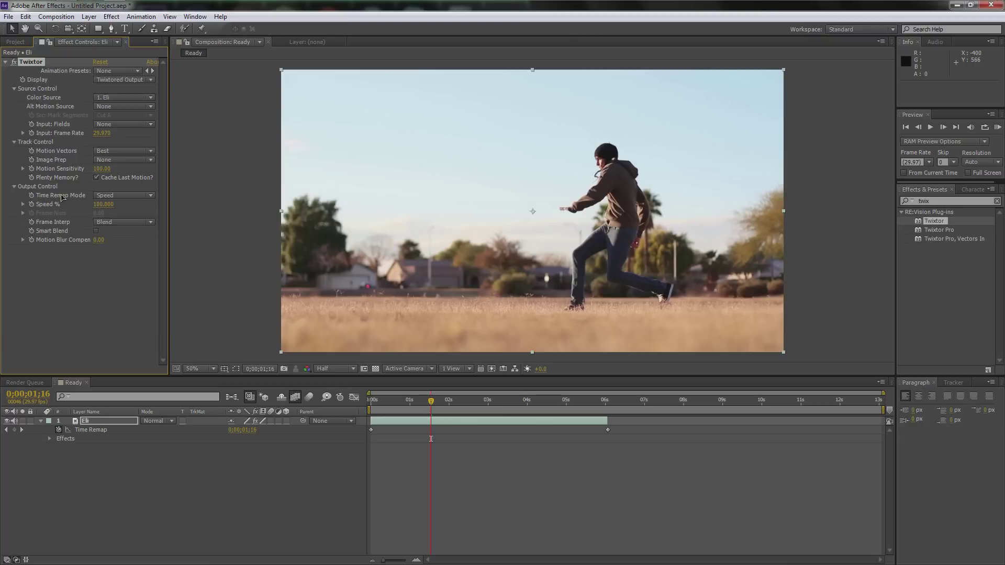
{"action": "left_click", "coordinate": [118, 195]}
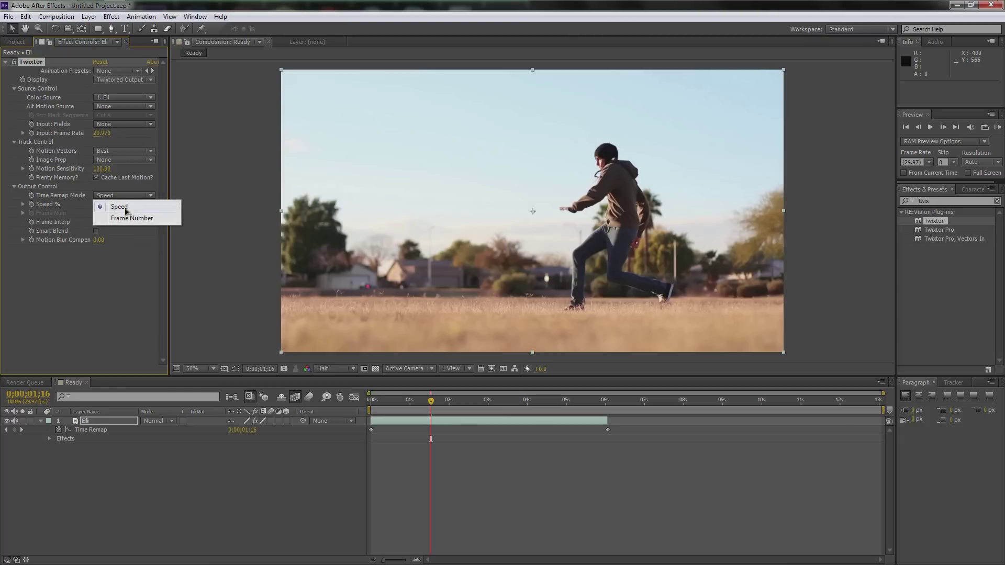
{"action": "left_click", "coordinate": [87, 198]}
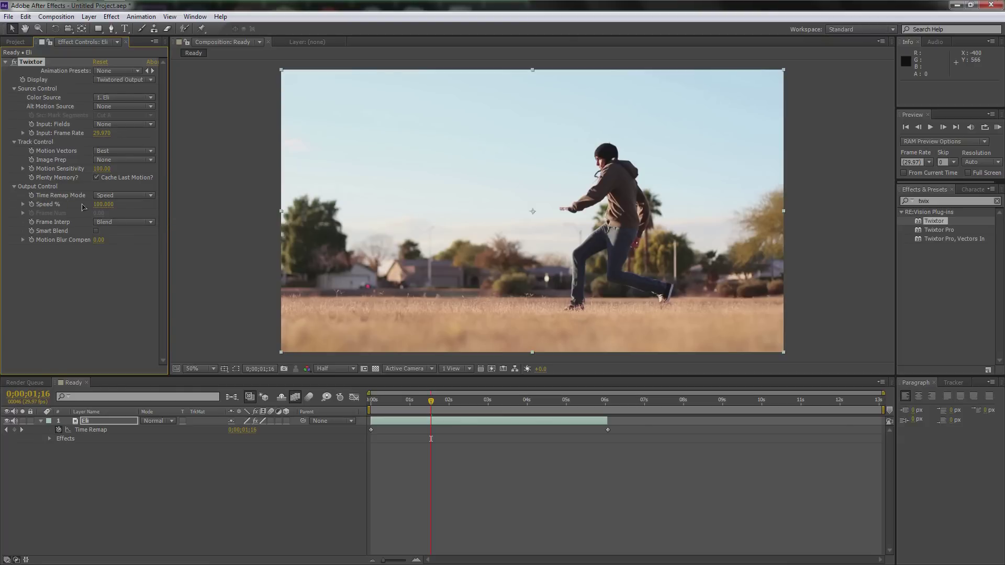
Set Twixtor's Frame Interp to Motion Weighted Blend, with Smart Blend enabled and Motion Blur Compensation at 1.10.
{"action": "left_click", "coordinate": [100, 225]}
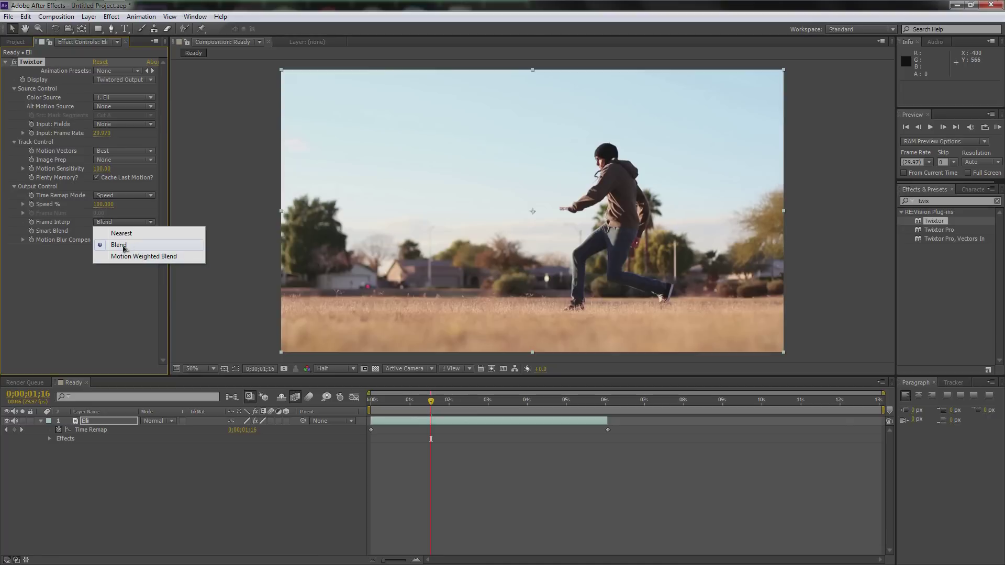
{"action": "left_click", "coordinate": [127, 256]}
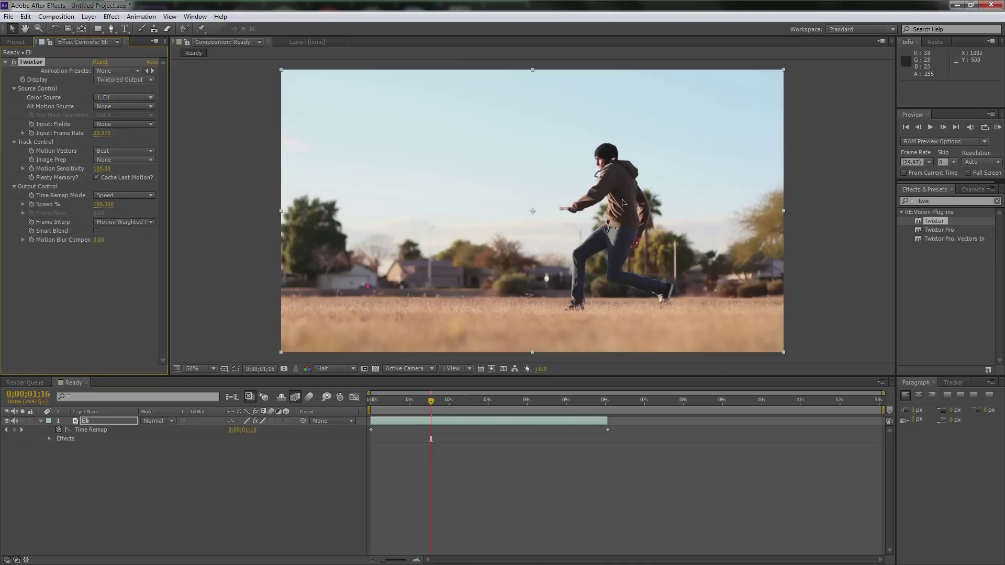
{"action": "left_click", "coordinate": [122, 222]}
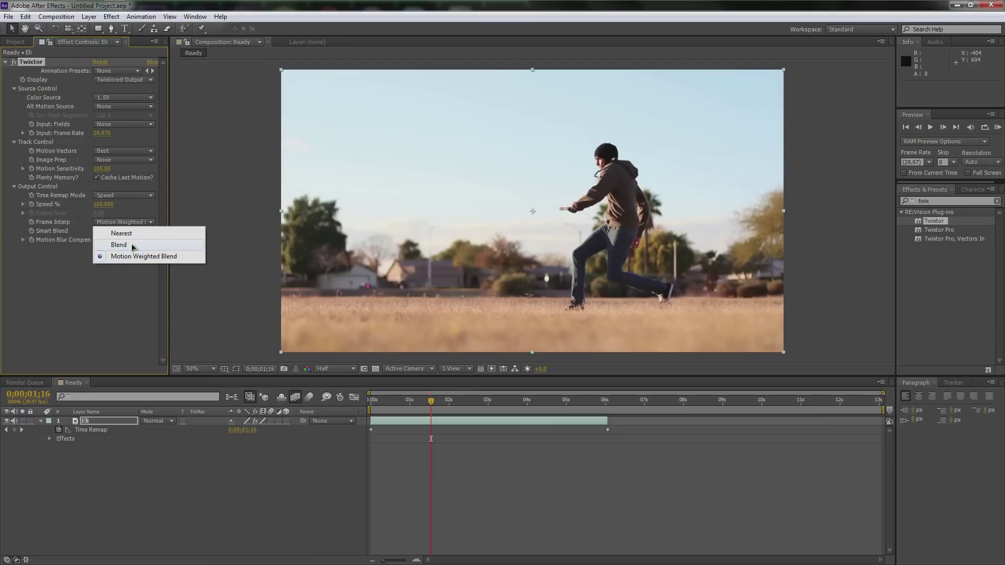
{"action": "left_click", "coordinate": [120, 257]}
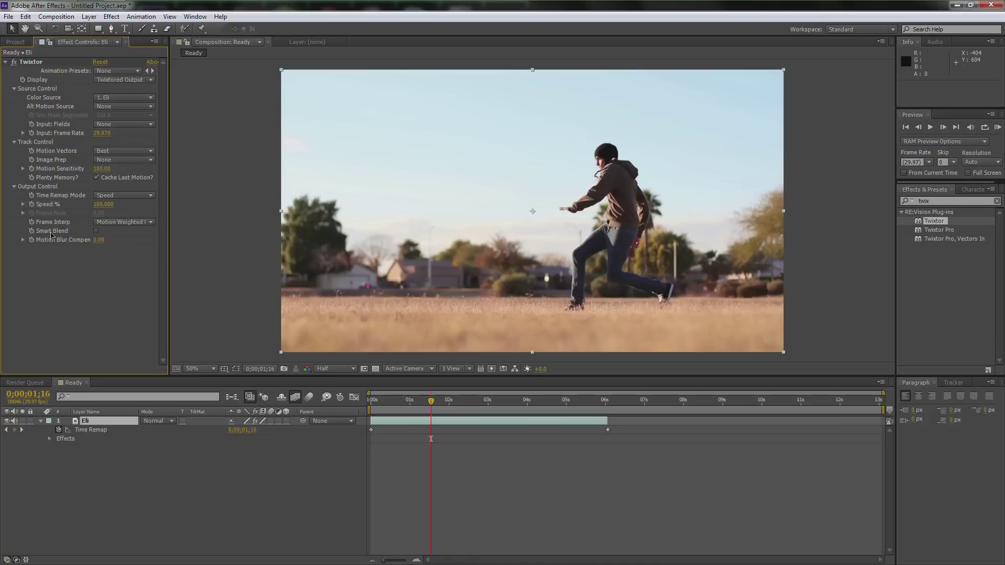
{"action": "left_click", "coordinate": [96, 231]}
{"action": "left_click_drag", "start_coordinate": [97, 245], "coordinate": [102, 241]}
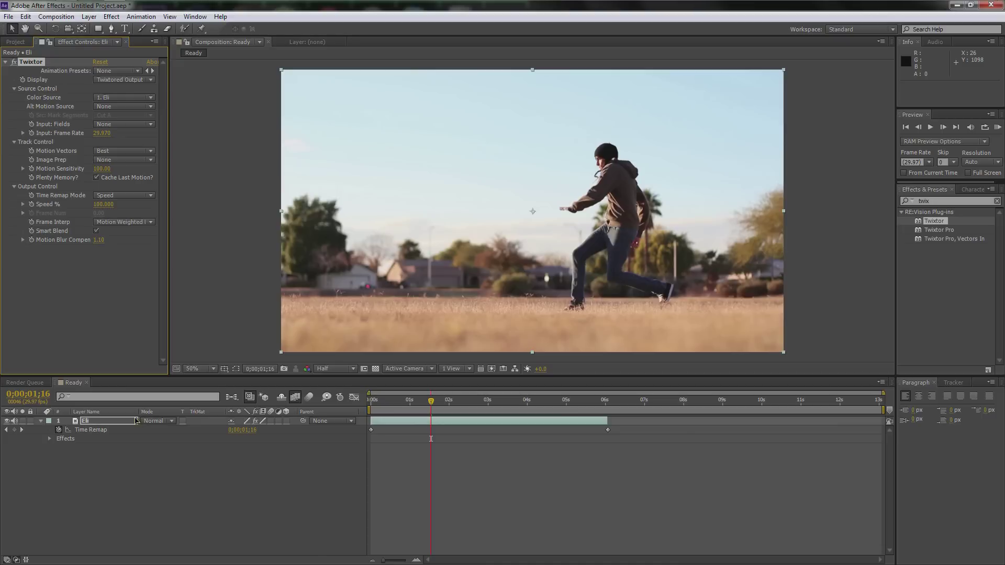
Reveal Twixtor's Output Control properties in the timeline and start keyframing Speed % at 0;00;01;17.
{"action": "left_click", "coordinate": [92, 423]}
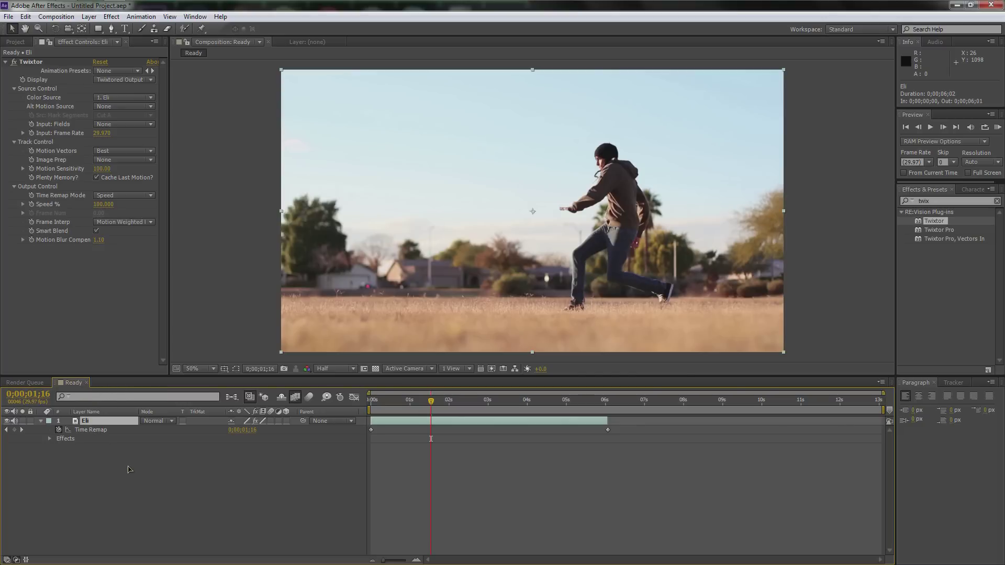
{"action": "left_click", "coordinate": [50, 439]}
{"action": "left_click", "coordinate": [59, 448]}
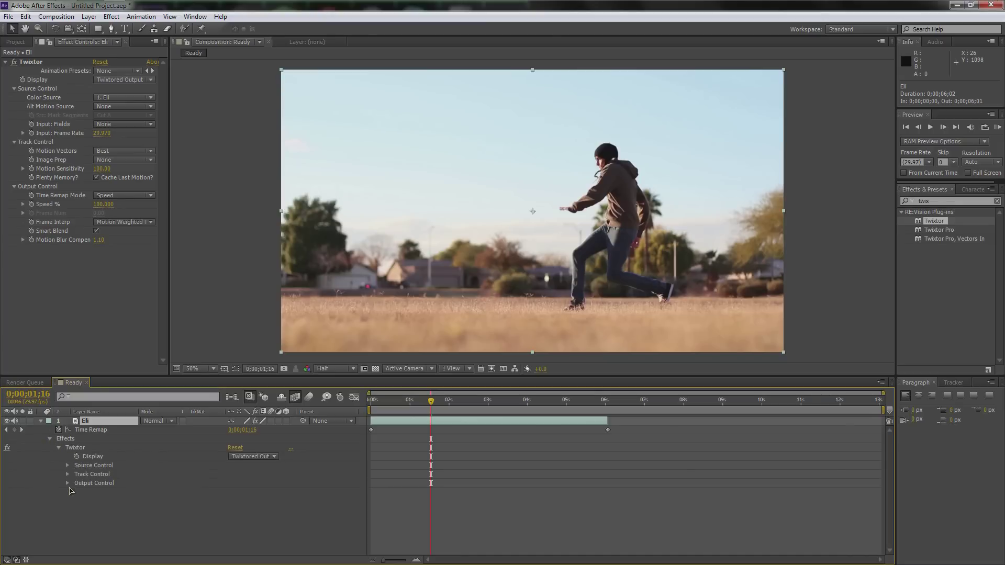
{"action": "left_click", "coordinate": [68, 483]}
{"action": "left_click", "coordinate": [107, 503]}
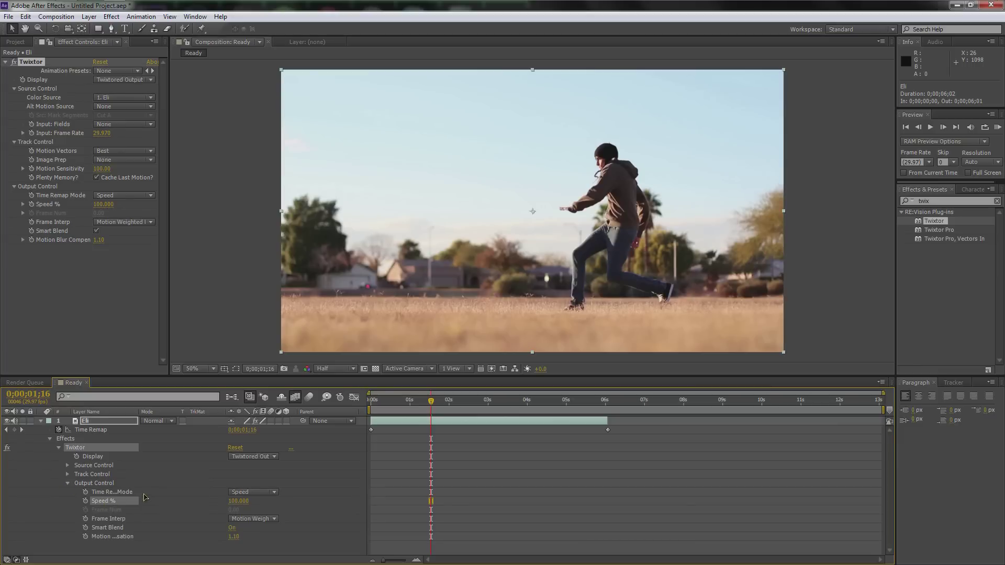
{"action": "left_click_drag", "start_coordinate": [432, 405], "coordinate": [433, 405]}
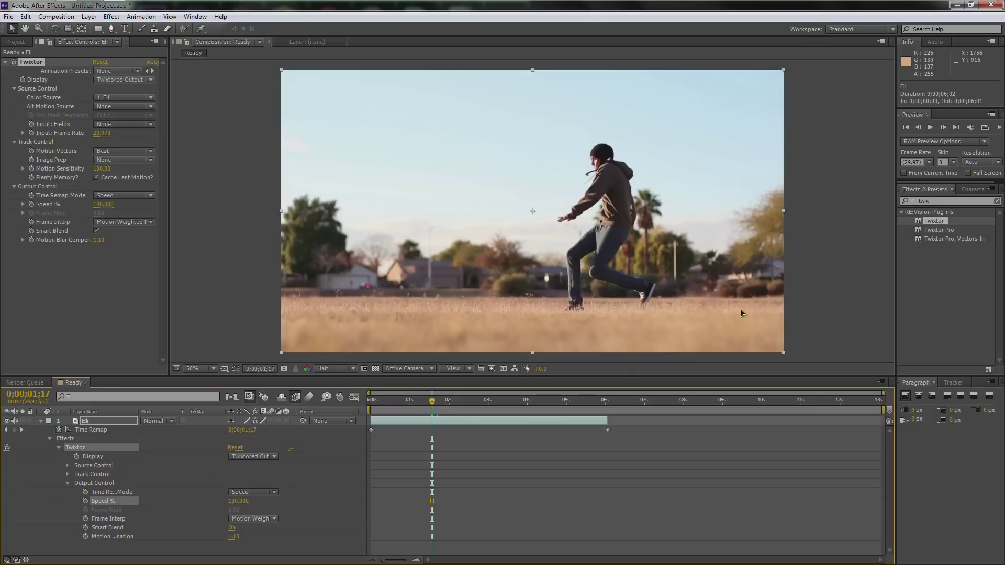
{"action": "left_click", "coordinate": [85, 501]}
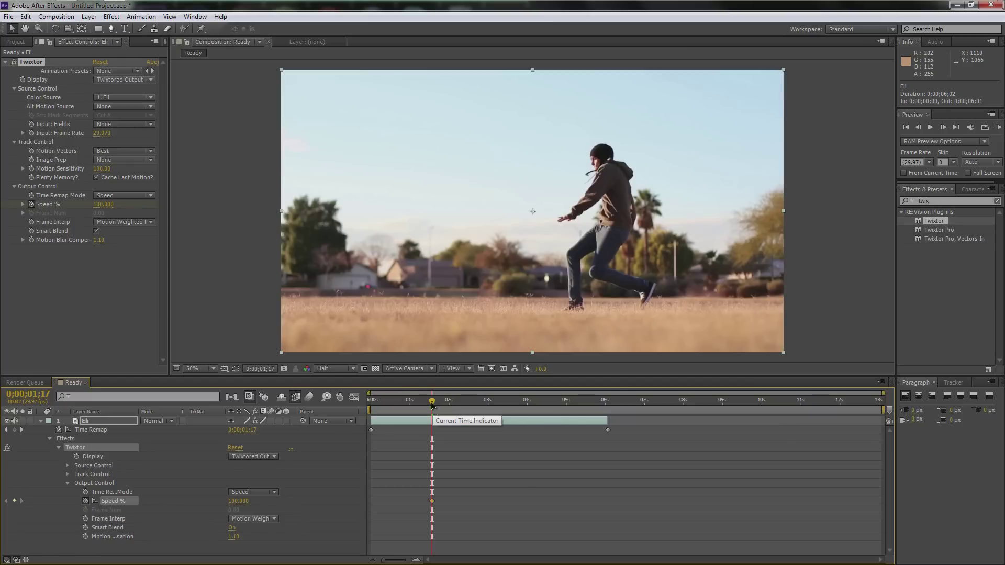
Add a Twixtor Speed % keyframe at 0;00;01;24, trying 0 and settling on 40.
{"action": "left_click_drag", "start_coordinate": [432, 402], "coordinate": [441, 404]}
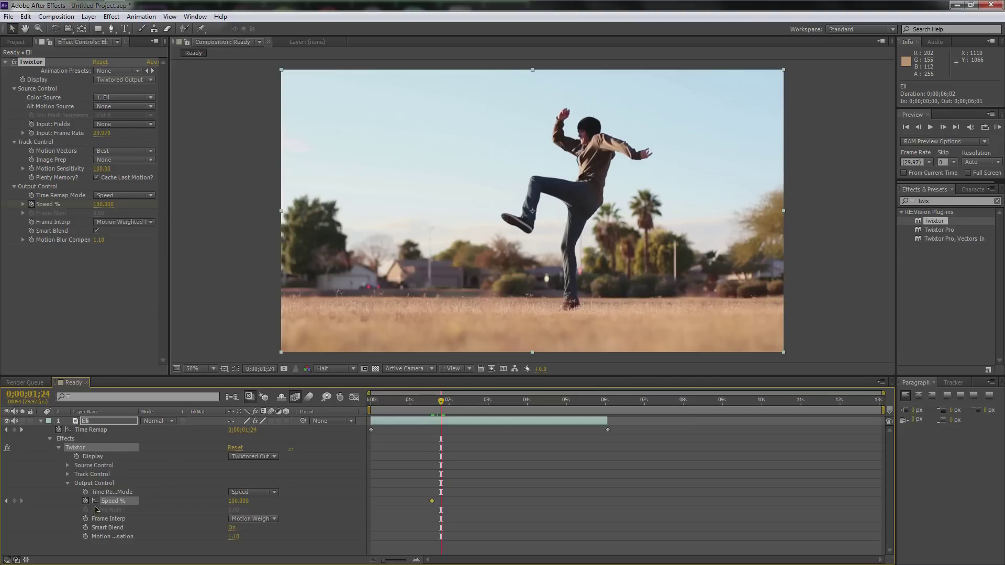
{"action": "left_click", "coordinate": [234, 501]}
{"action": "type", "text": "0"}
{"action": "key", "text": "Return"}
{"action": "left_click", "coordinate": [234, 501]}
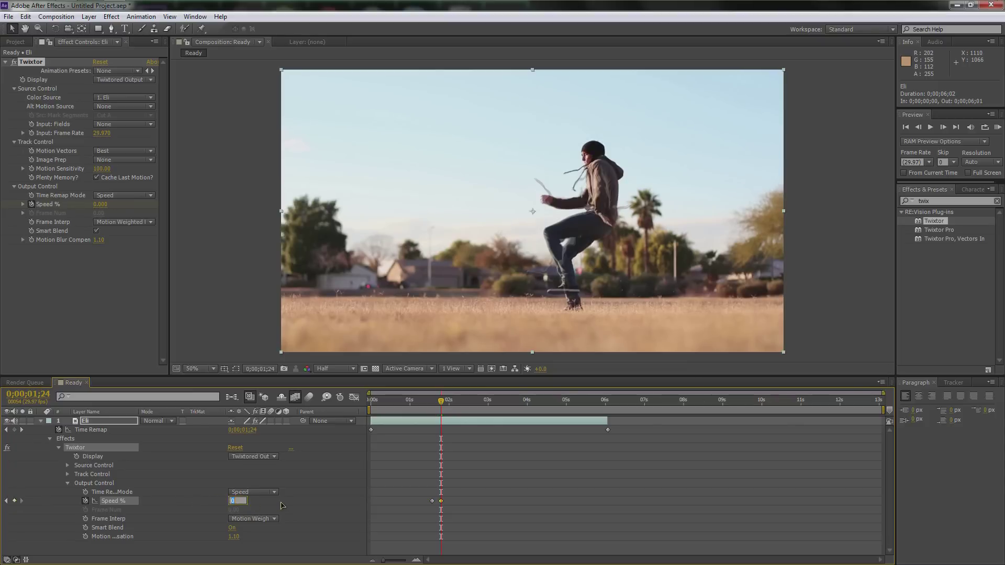
{"action": "type", "text": "40"}
{"action": "key", "text": "Return"}
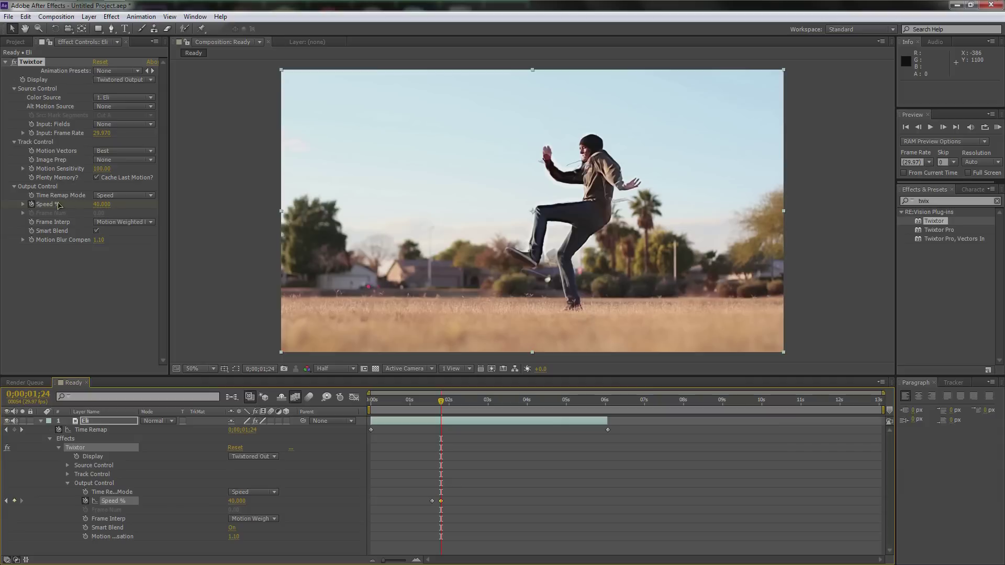
Try raising the Speed % keyframe at 0;00;01;24 to 200 and return it to 40.
{"action": "left_click_drag", "start_coordinate": [97, 205], "coordinate": [106, 204]}
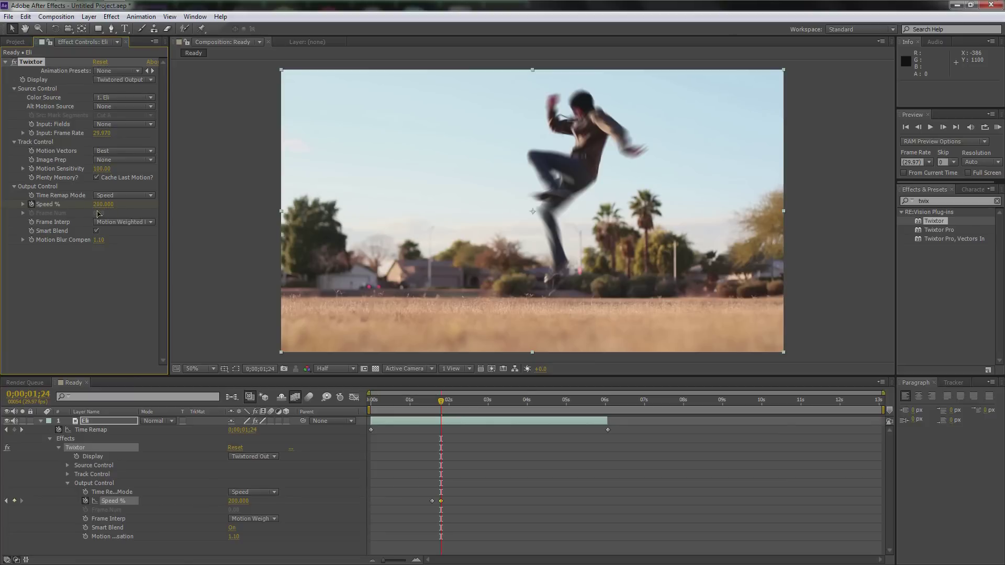
{"action": "left_click", "coordinate": [99, 204]}
{"action": "type", "text": "40"}
{"action": "key", "text": "Return"}
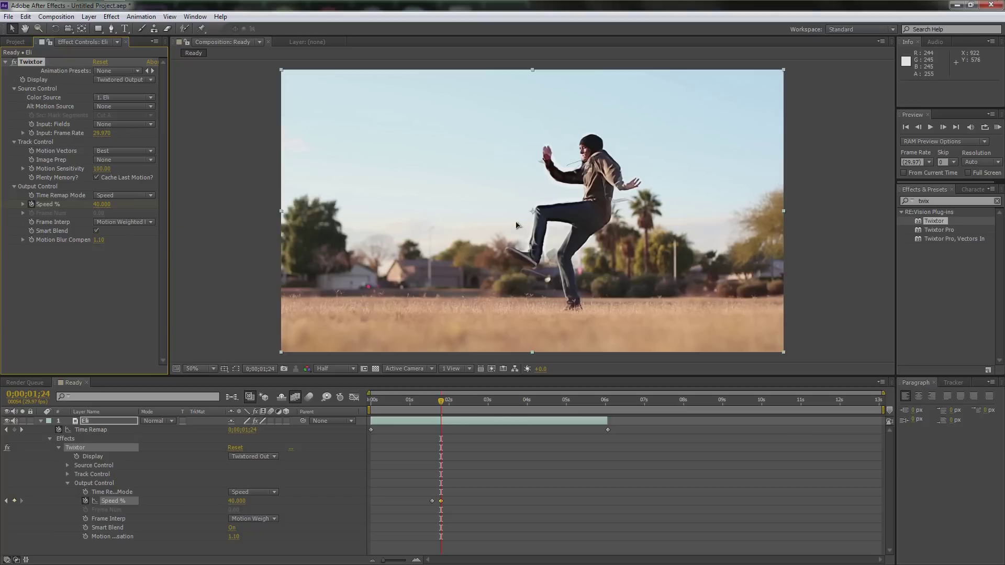
Set the Twixtor Speed % keyframe at 0;00;01;24 to 10.
{"action": "left_click", "coordinate": [100, 204]}
{"action": "type", "text": "10"}
{"action": "key", "text": "Return"}
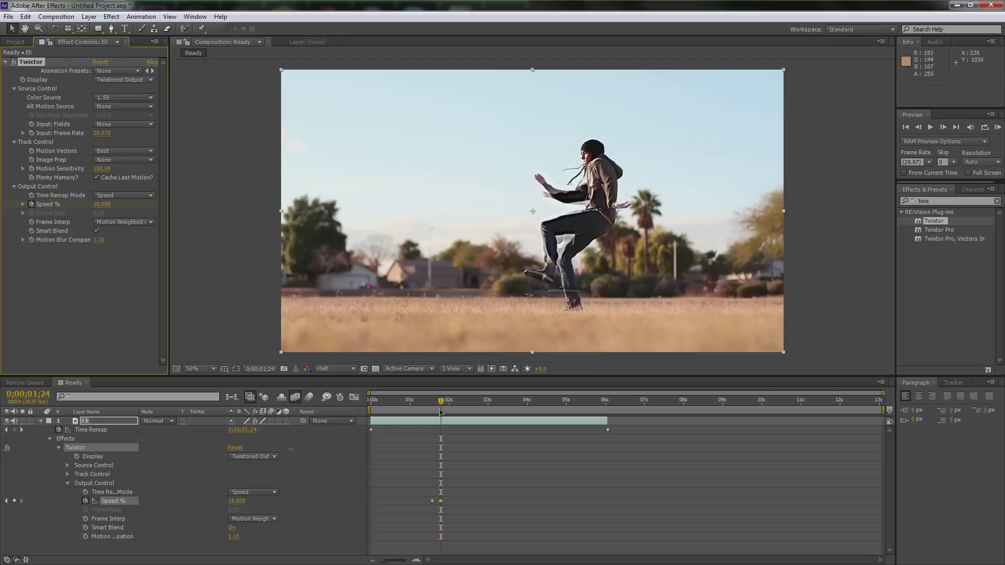
Examine the slowed jump at several frames between 0;00;02;13 and 0;00;04;14, including a closer view of the subject.
{"action": "left_click_drag", "start_coordinate": [441, 404], "coordinate": [465, 402]}
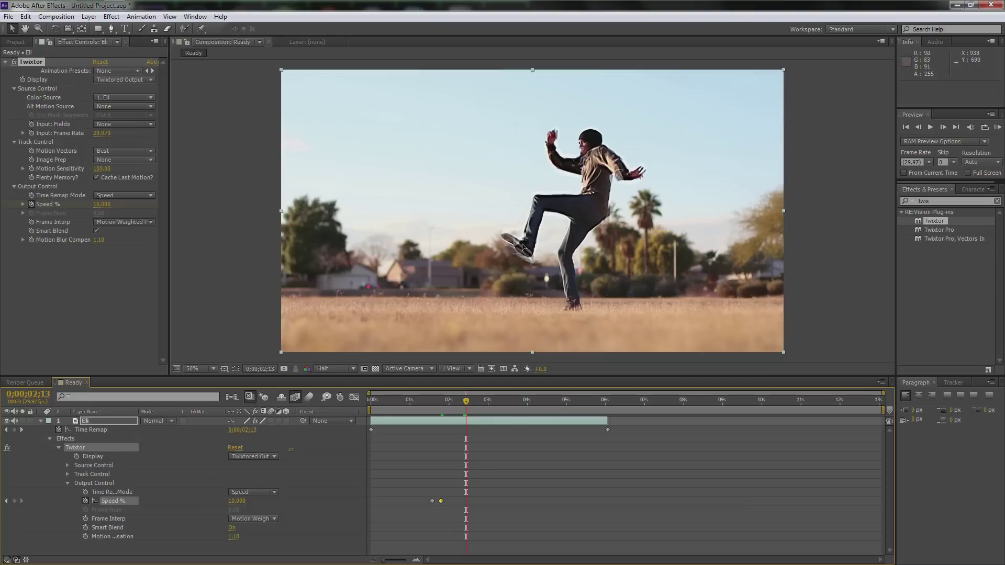
{"action": "key", "text": "period"}
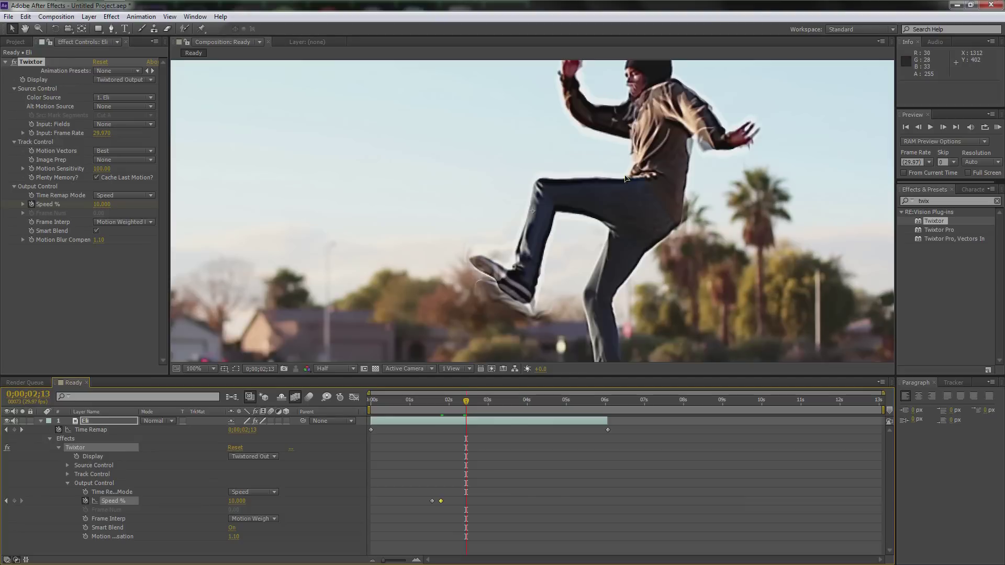
{"action": "key", "text": "comma"}
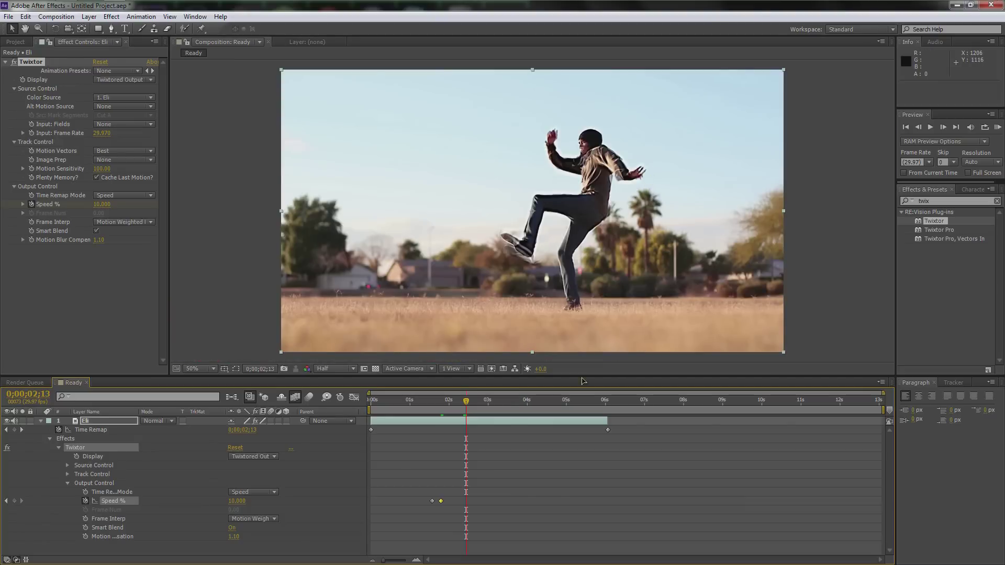
{"action": "left_click", "coordinate": [504, 403]}
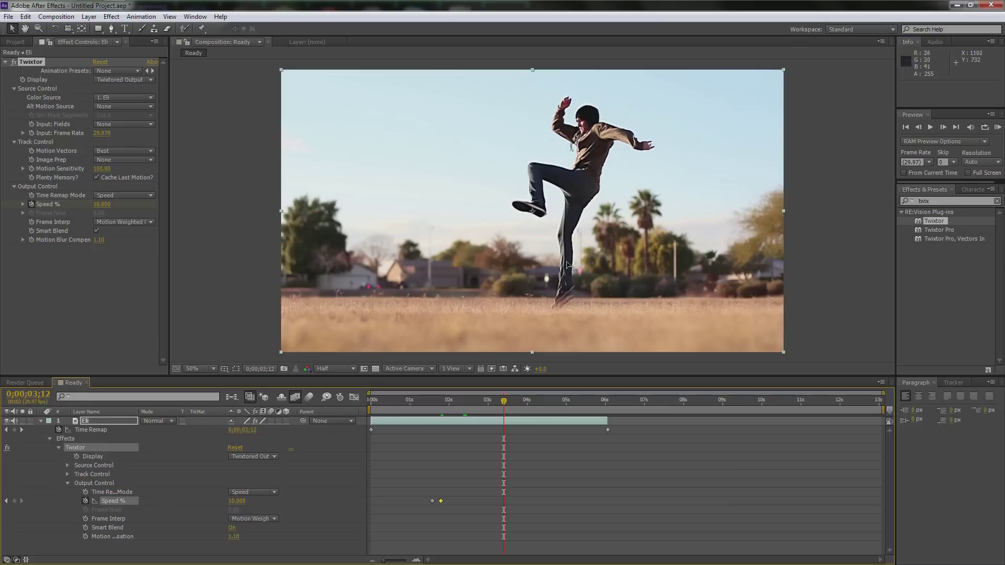
{"action": "left_click", "coordinate": [84, 422]}
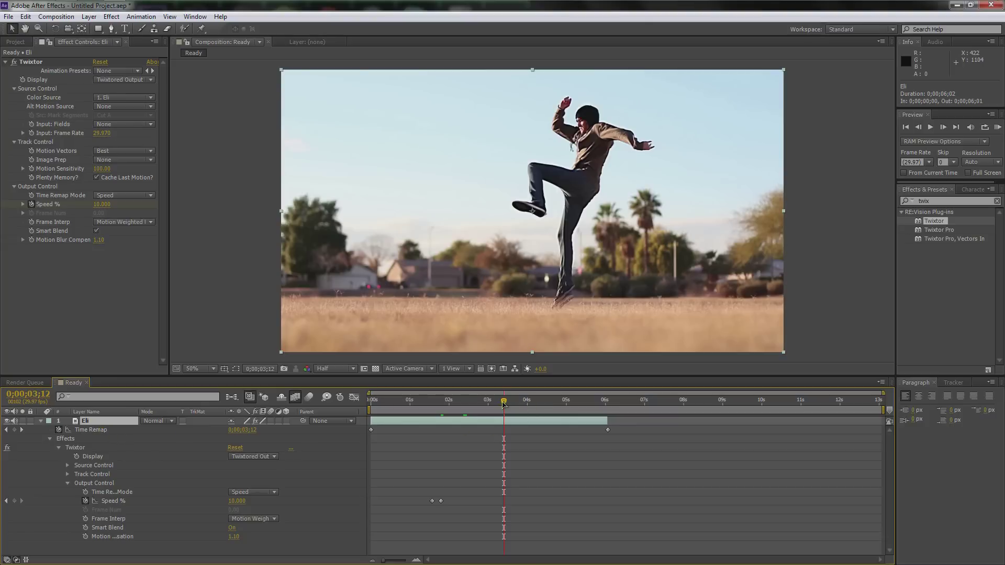
{"action": "left_click_drag", "start_coordinate": [504, 402], "coordinate": [509, 402]}
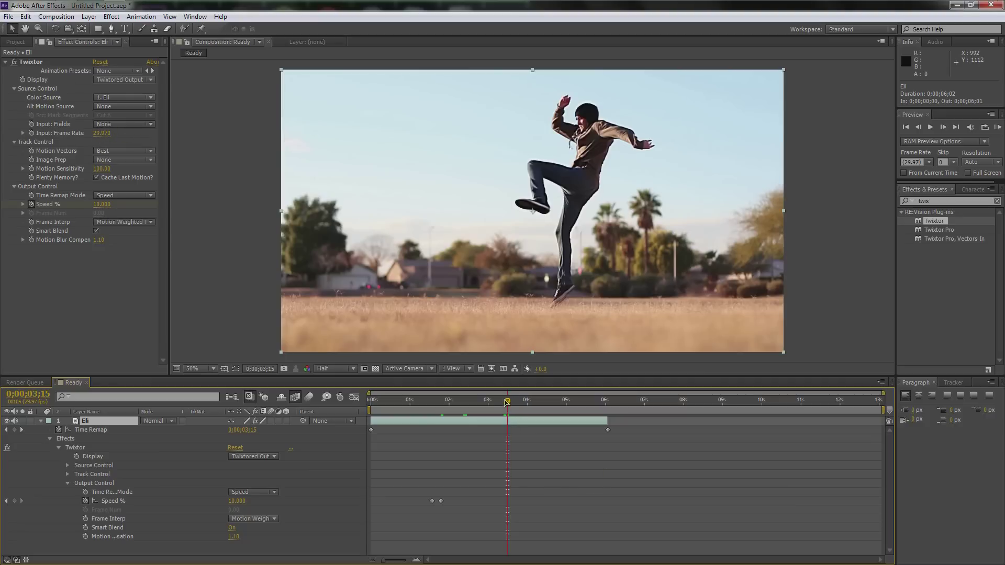
{"action": "left_click_drag", "start_coordinate": [508, 404], "coordinate": [535, 404]}
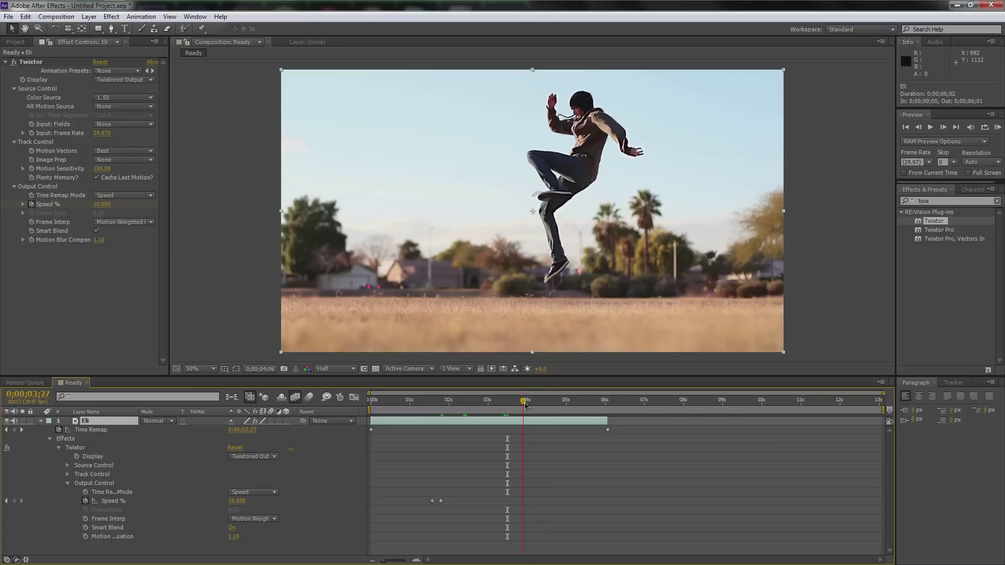
{"action": "left_click_drag", "start_coordinate": [536, 406], "coordinate": [545, 406]}
{"action": "mouse_move", "coordinate": [607, 421]}
{"action": "left_mouse_down"}
{"action": "mouse_move", "coordinate": [724, 422]}
{"action": "mouse_move", "coordinate": [607, 430]}
{"action": "left_mouse_up"}
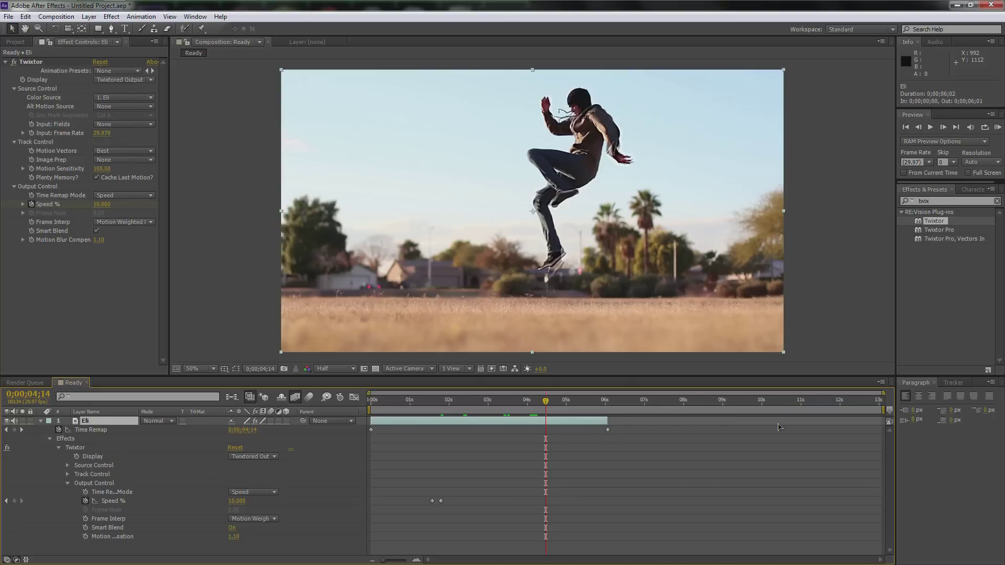
{"action": "double_click", "coordinate": [605, 421]}
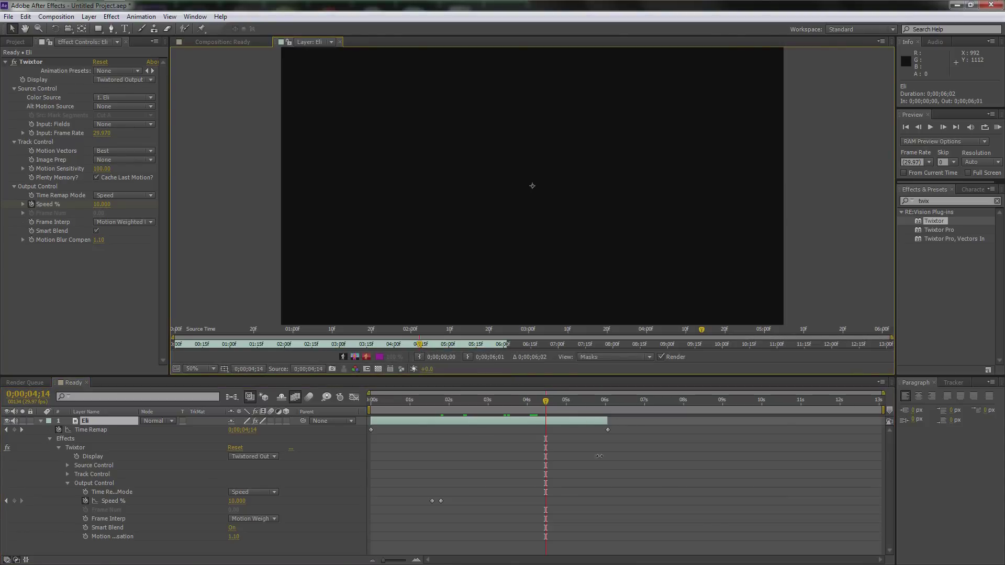
{"action": "left_click", "coordinate": [223, 42]}
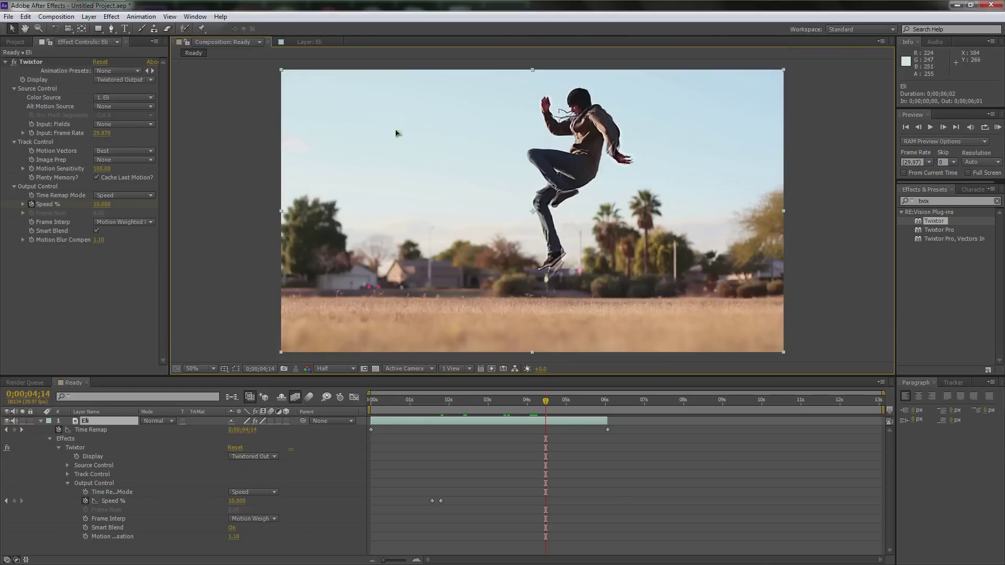
{"action": "left_click", "coordinate": [311, 42]}
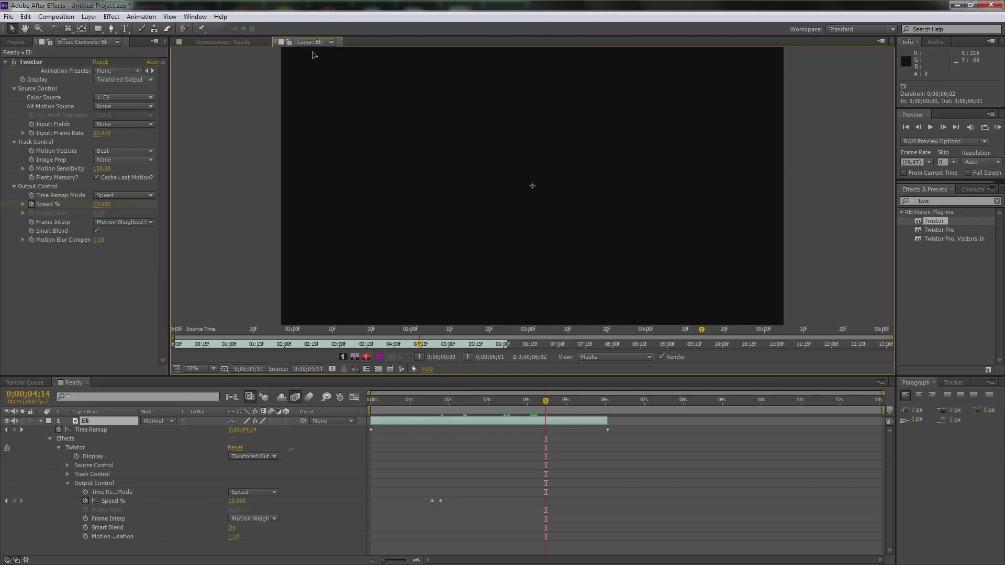
{"action": "left_click", "coordinate": [228, 44]}
Extend the video layer's out point to 0;00;13;02 and preview the slow motion at 0;00;05;10.
{"action": "left_click_drag", "start_coordinate": [606, 421], "coordinate": [881, 425]}
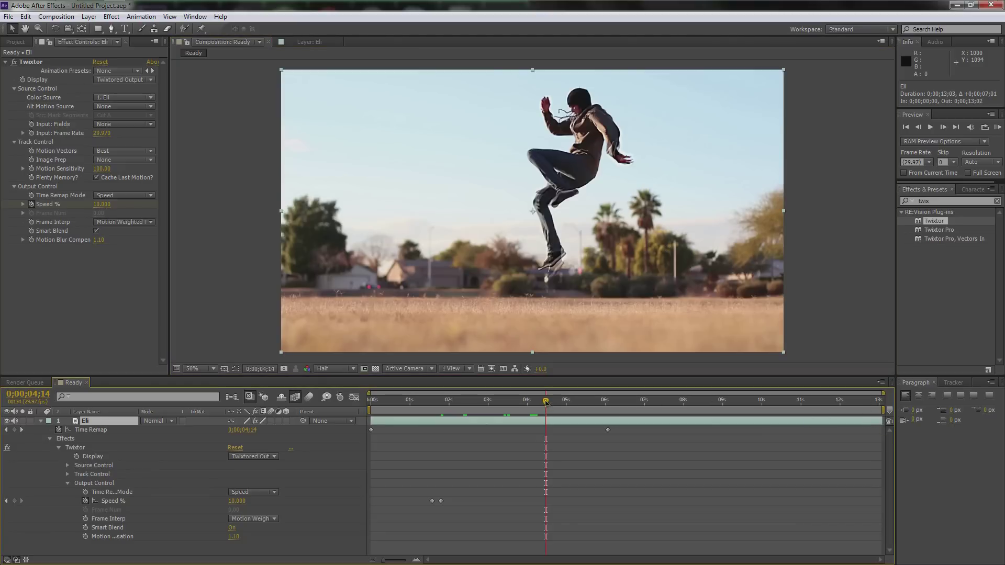
{"action": "left_click_drag", "start_coordinate": [546, 402], "coordinate": [579, 403]}
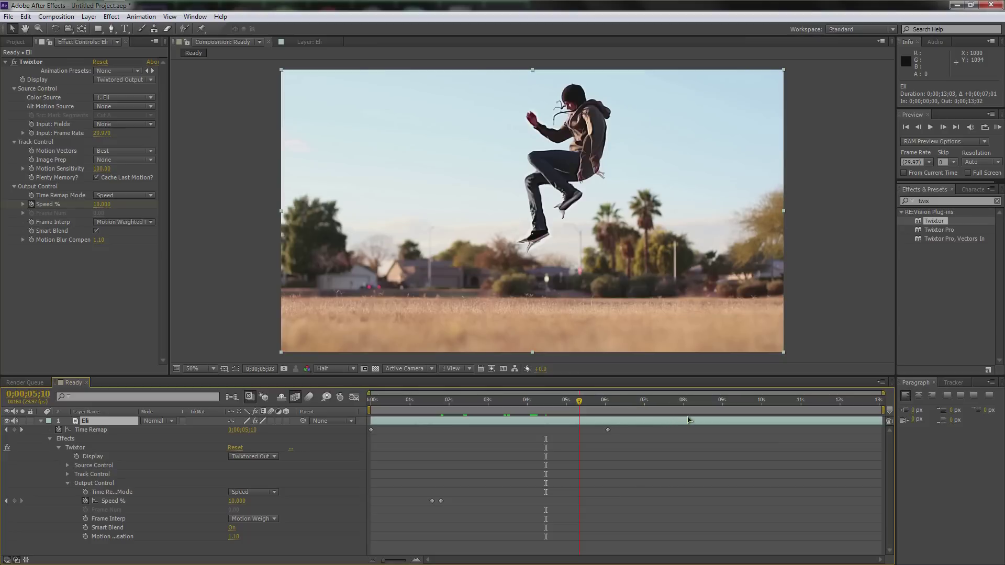
Check the slow motion at 0;00;09;11 and return to the Speed % keyframe at 0;00;01;24.
{"action": "left_click_drag", "start_coordinate": [580, 402], "coordinate": [739, 403]}
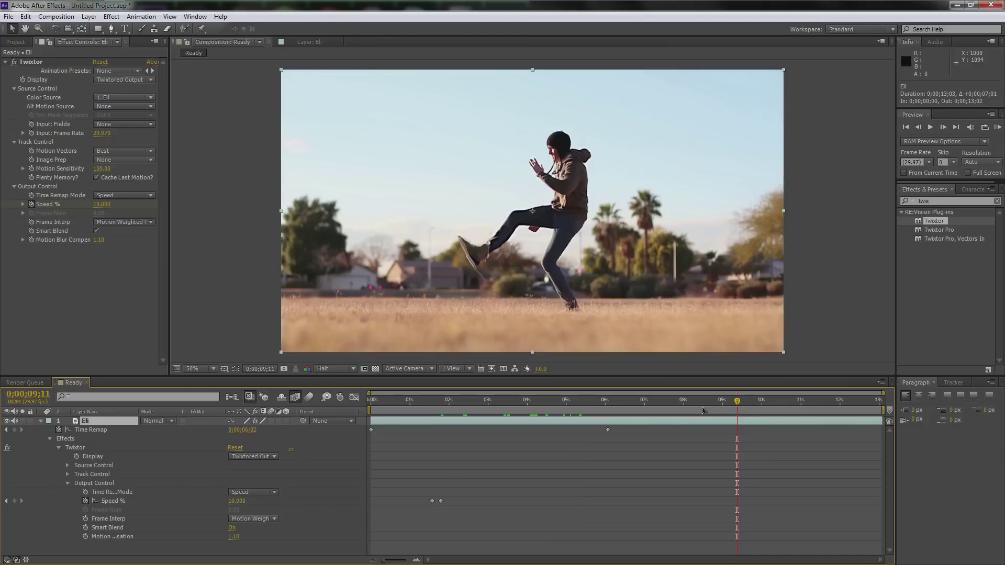
{"action": "left_click_drag", "start_coordinate": [737, 402], "coordinate": [440, 419]}
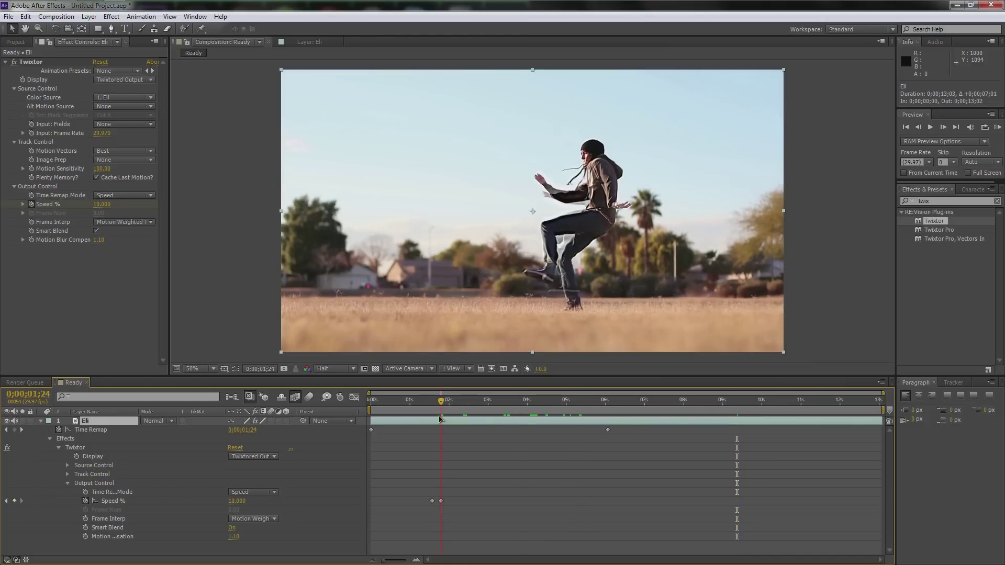
Try a Twixtor Speed % keyframe of 210 at 0;00;01;28 and delete it.
{"action": "left_click", "coordinate": [440, 502]}
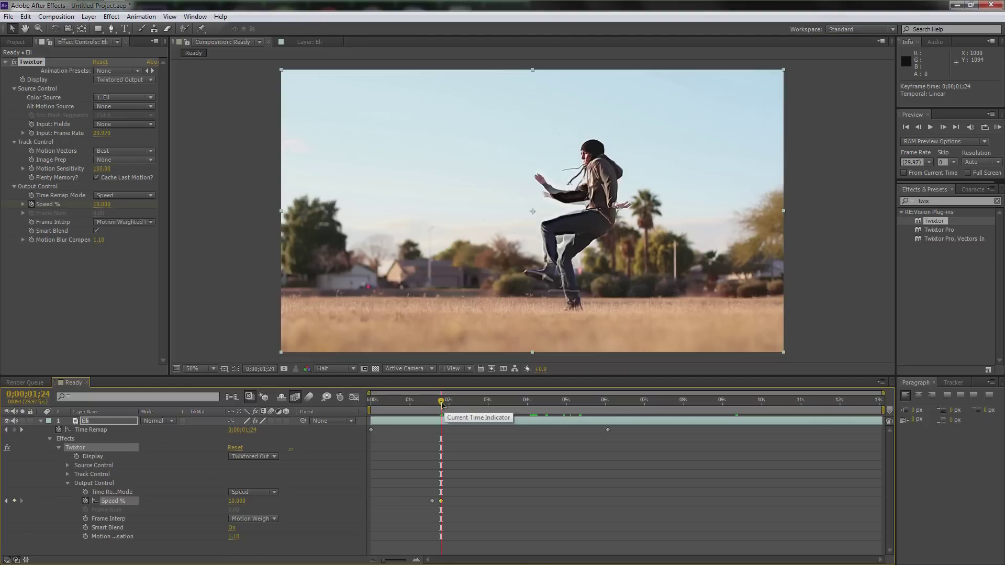
{"action": "left_click_drag", "start_coordinate": [441, 402], "coordinate": [446, 402]}
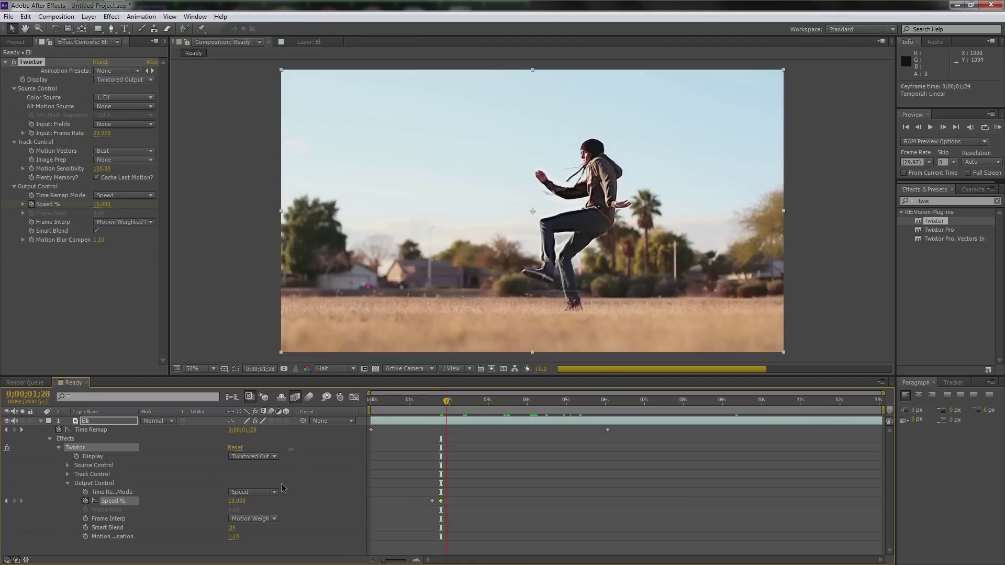
{"action": "left_click_drag", "start_coordinate": [231, 500], "coordinate": [241, 501]}
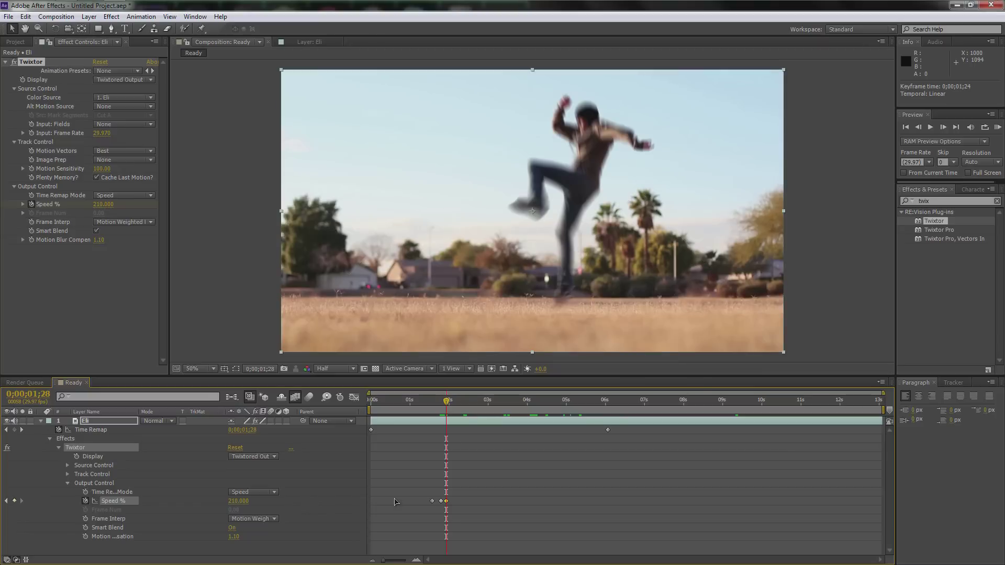
{"action": "left_click", "coordinate": [446, 501]}
{"action": "key", "text": "Delete"}
Set the Twixtor Speed % keyframe at 0;00;01;24 to 40.
{"action": "left_click_drag", "start_coordinate": [446, 401], "coordinate": [441, 401]}
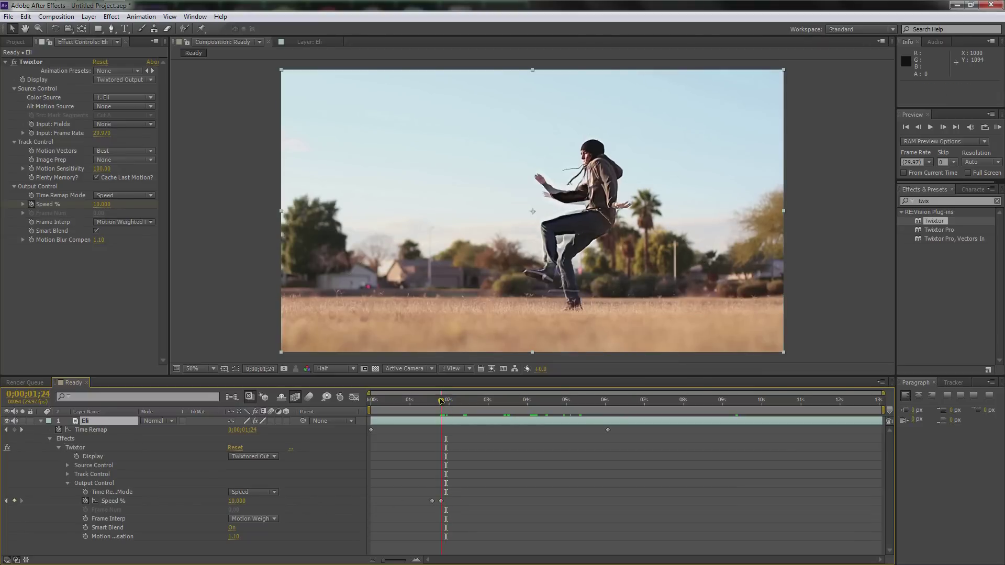
{"action": "left_click", "coordinate": [441, 501]}
{"action": "left_click", "coordinate": [235, 501]}
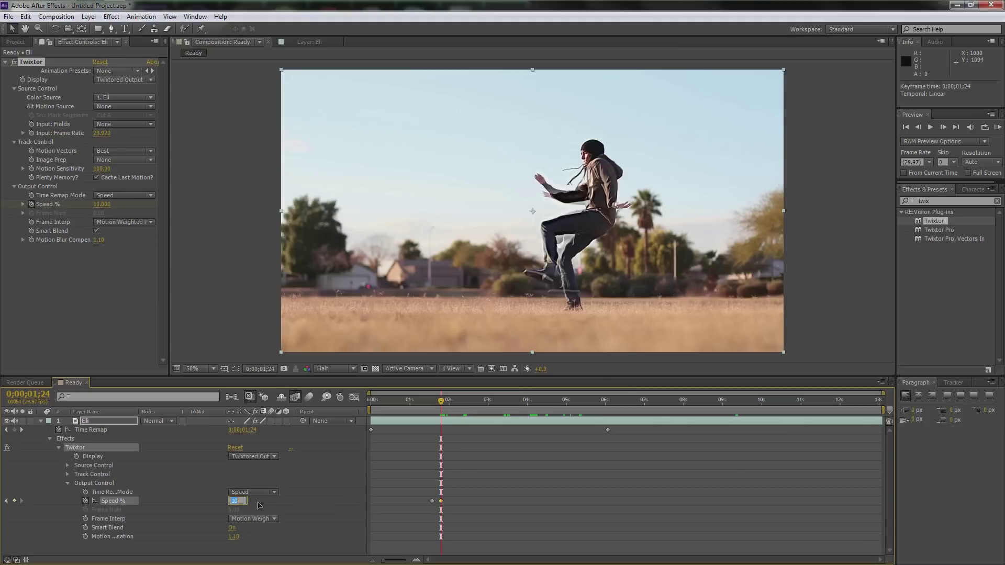
{"action": "type", "text": "40"}
{"action": "key", "text": "Return"}
Add a Speed % keyframe that holds the 40% speed at 0;00;03;01.
{"action": "left_click_drag", "start_coordinate": [441, 401], "coordinate": [493, 402]}
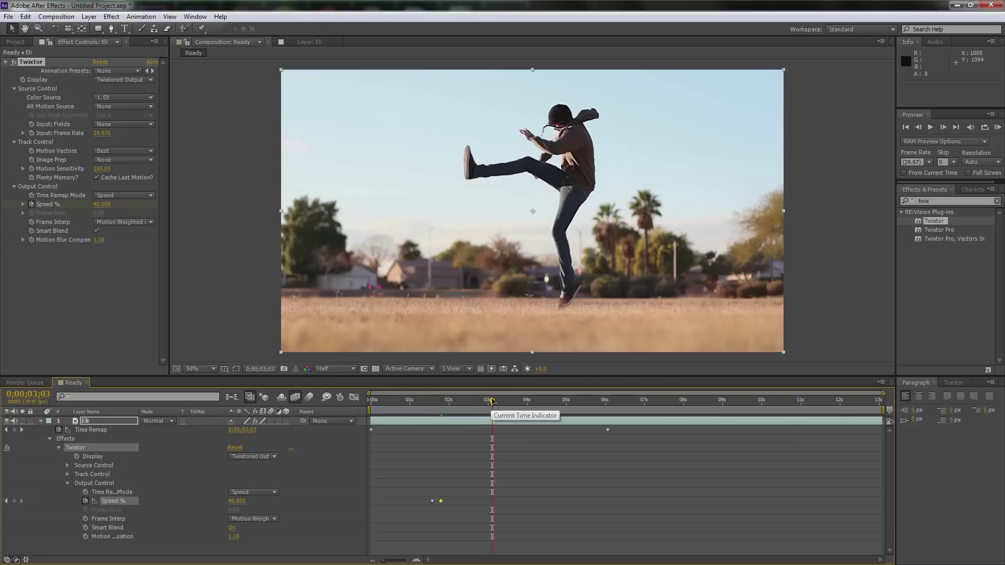
{"action": "left_click_drag", "start_coordinate": [492, 401], "coordinate": [490, 402]}
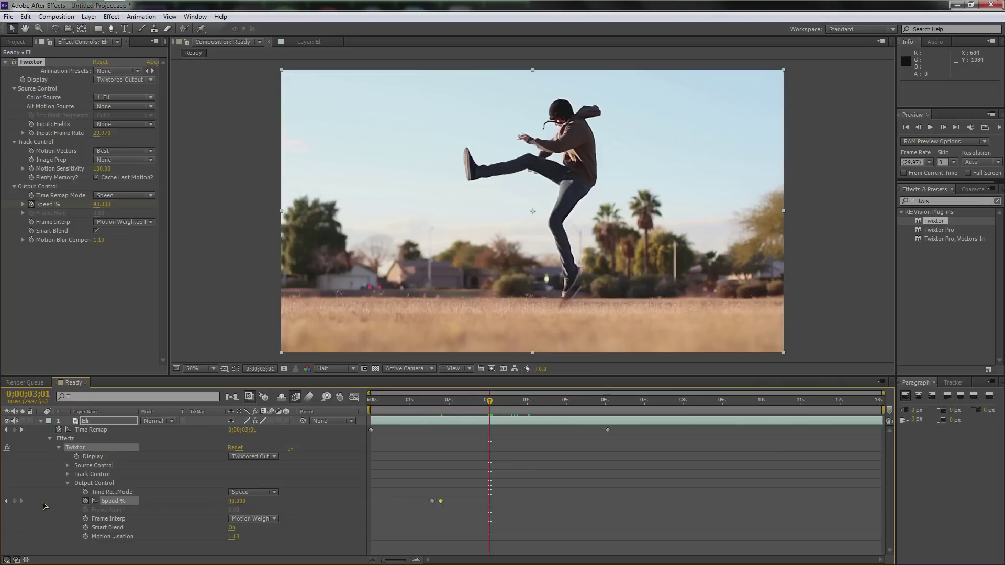
{"action": "left_click", "coordinate": [14, 501]}
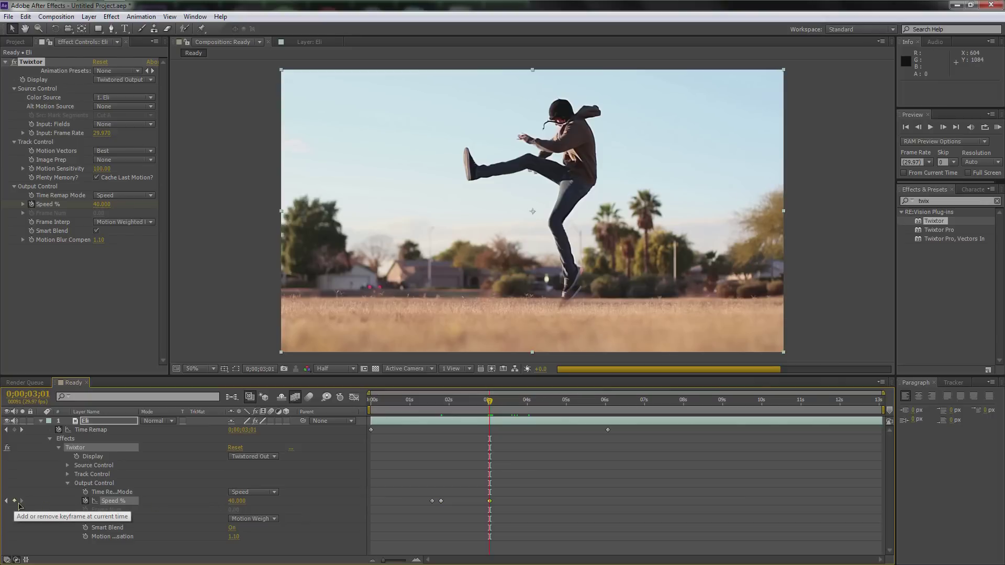
Add a Speed % keyframe of 100 at 0;00;03;22 to return the clip to normal speed.
{"action": "left_click_drag", "start_coordinate": [490, 404], "coordinate": [517, 405]}
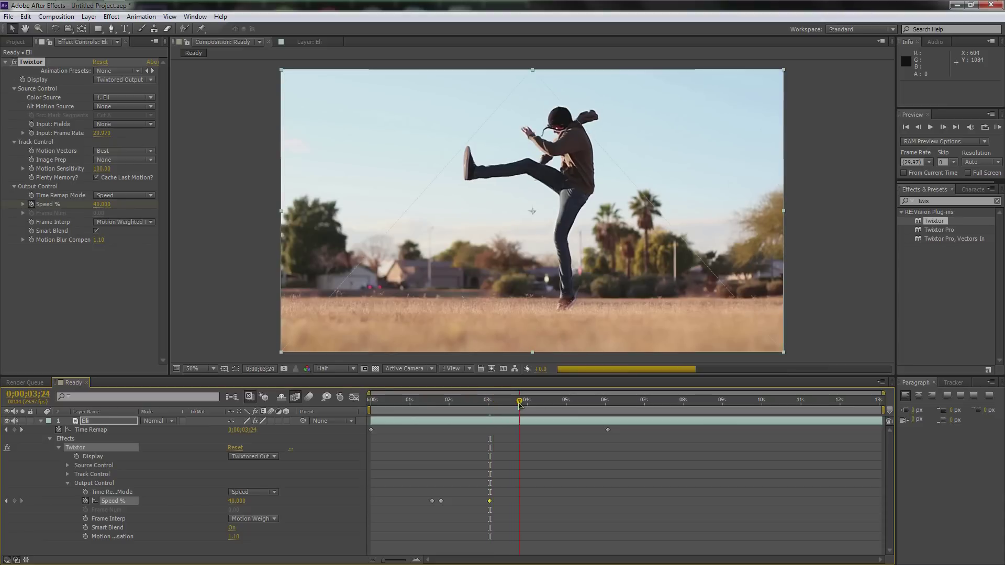
{"action": "left_click", "coordinate": [233, 500]}
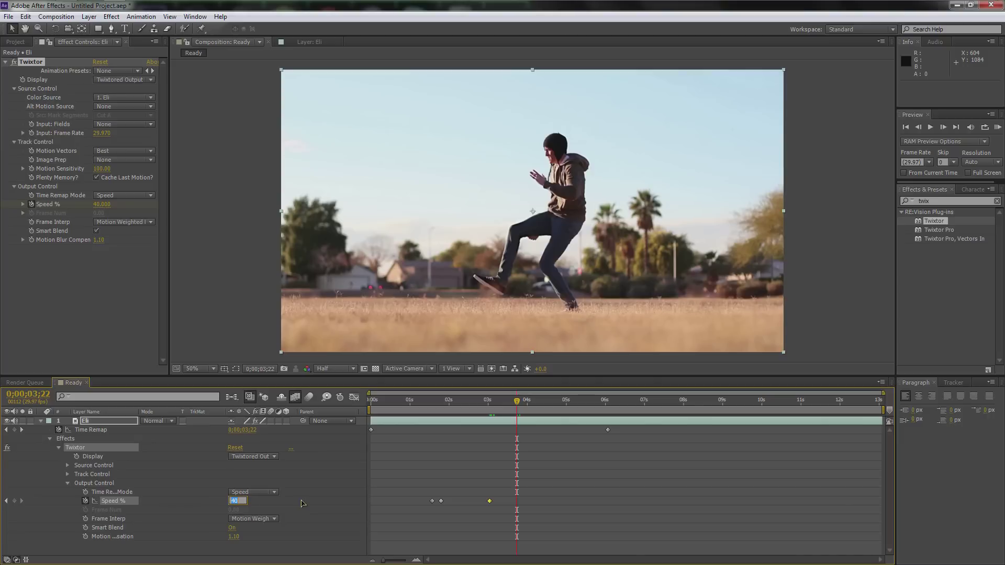
{"action": "type", "text": "100"}
{"action": "key", "text": "Return"}
Preview the speed ramp from 0;00;01;19 through to 0;00;05;23.
{"action": "left_click", "coordinate": [434, 403]}
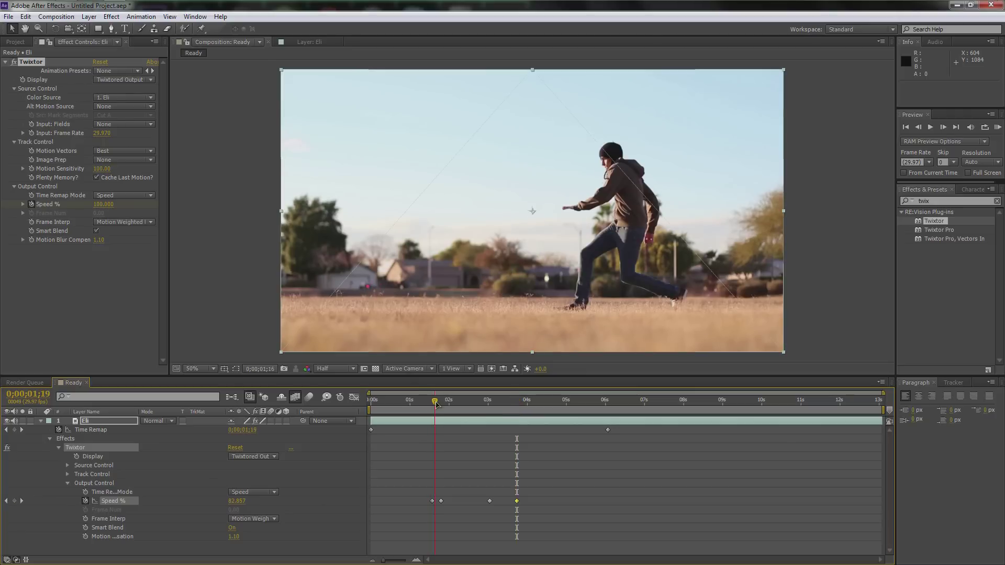
{"action": "left_click_drag", "start_coordinate": [437, 403], "coordinate": [587, 401]}
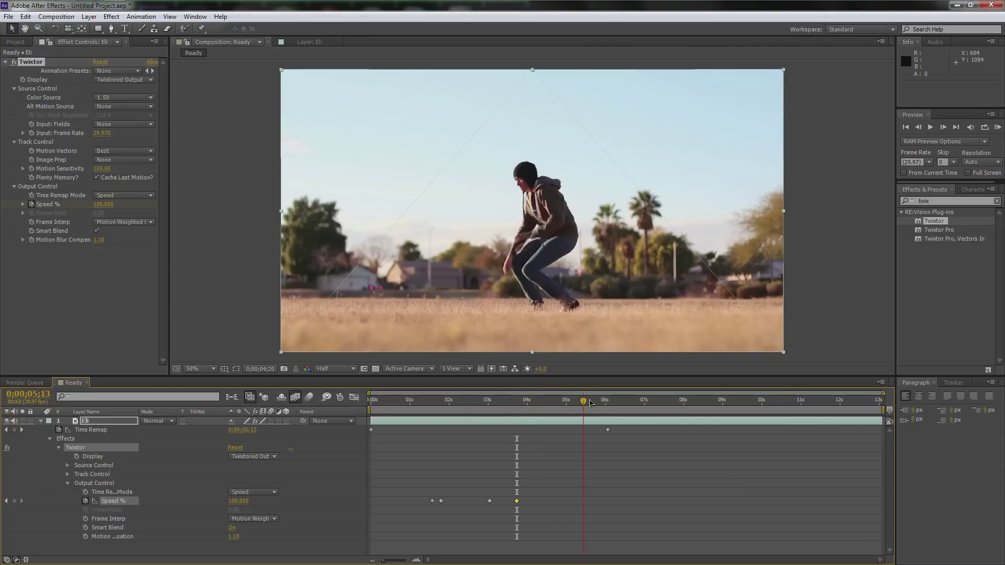
{"action": "left_click_drag", "start_coordinate": [599, 401], "coordinate": [596, 401]}
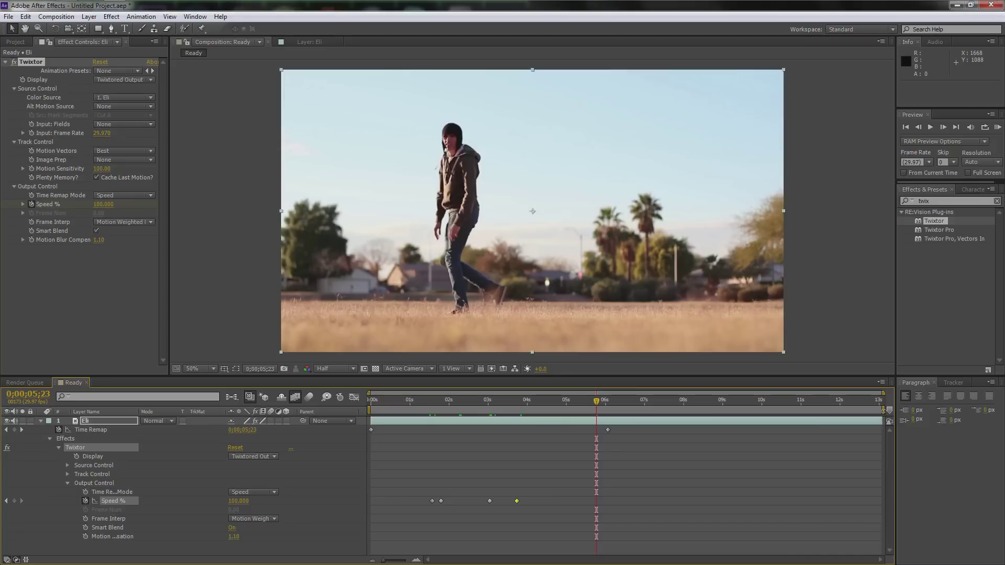
End the work area at 0;00;05;23 and trim the composition to it.
{"action": "left_click_drag", "start_coordinate": [883, 410], "coordinate": [599, 412]}
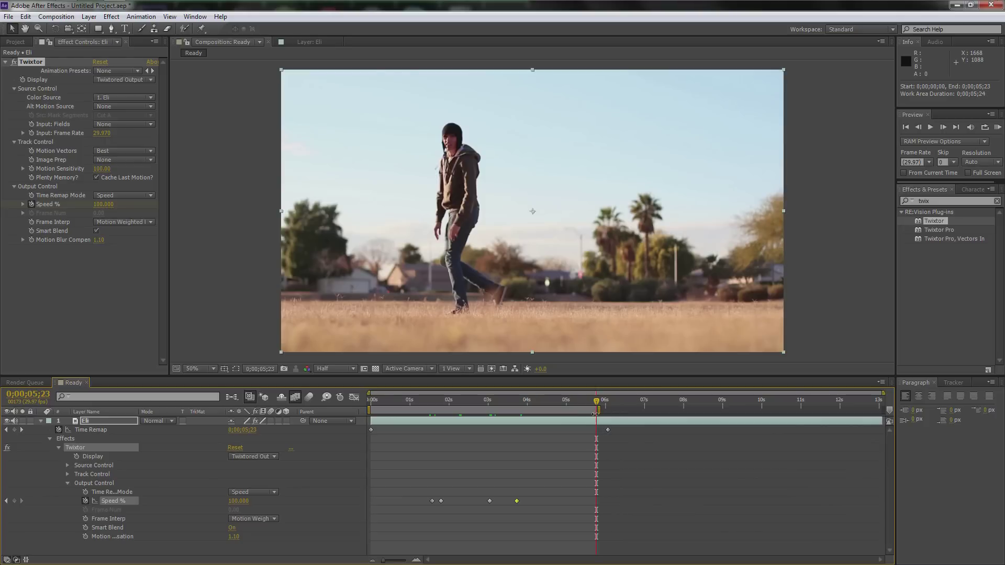
{"action": "right_click", "coordinate": [564, 411]}
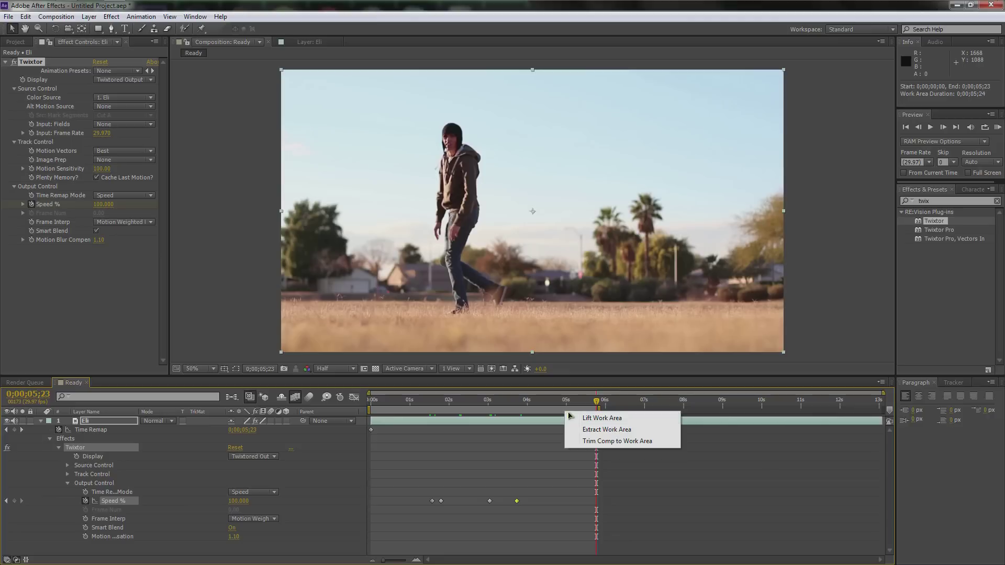
{"action": "left_click", "coordinate": [591, 442]}
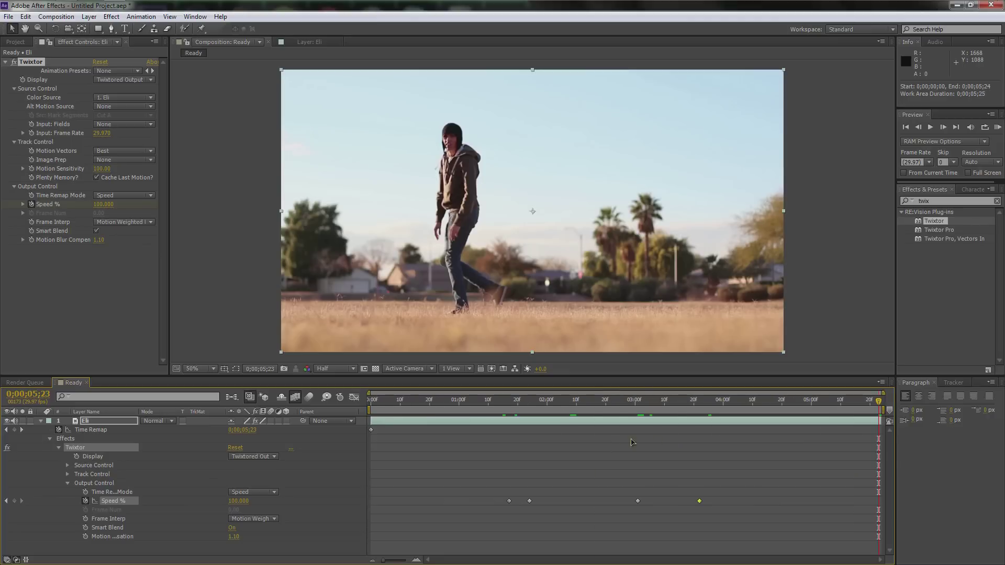
Check the trimmed composition at 0;00;03;07 and 0;00;02;03.
{"action": "left_click", "coordinate": [876, 402]}
{"action": "left_click", "coordinate": [658, 402]}
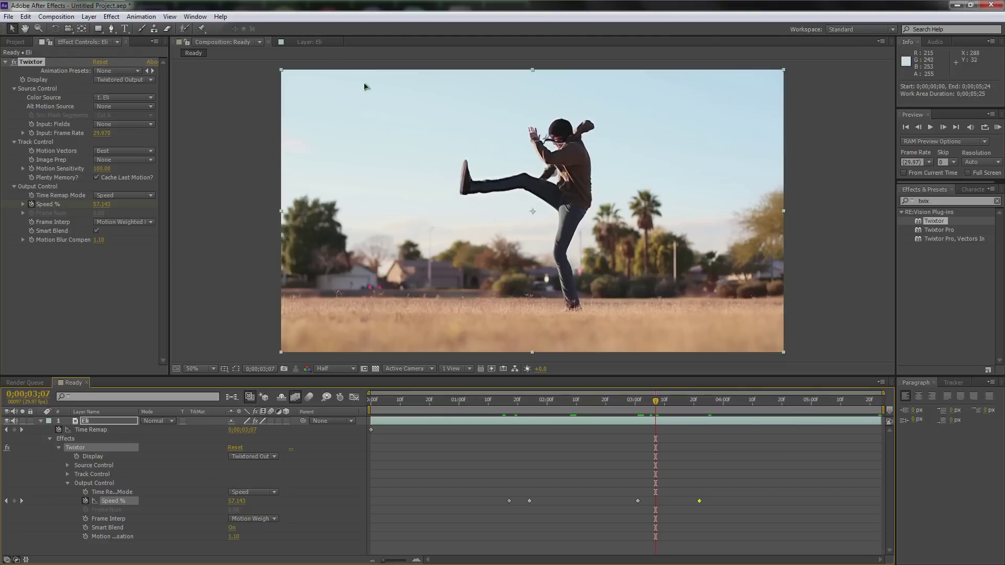
{"action": "left_click", "coordinate": [556, 402]}
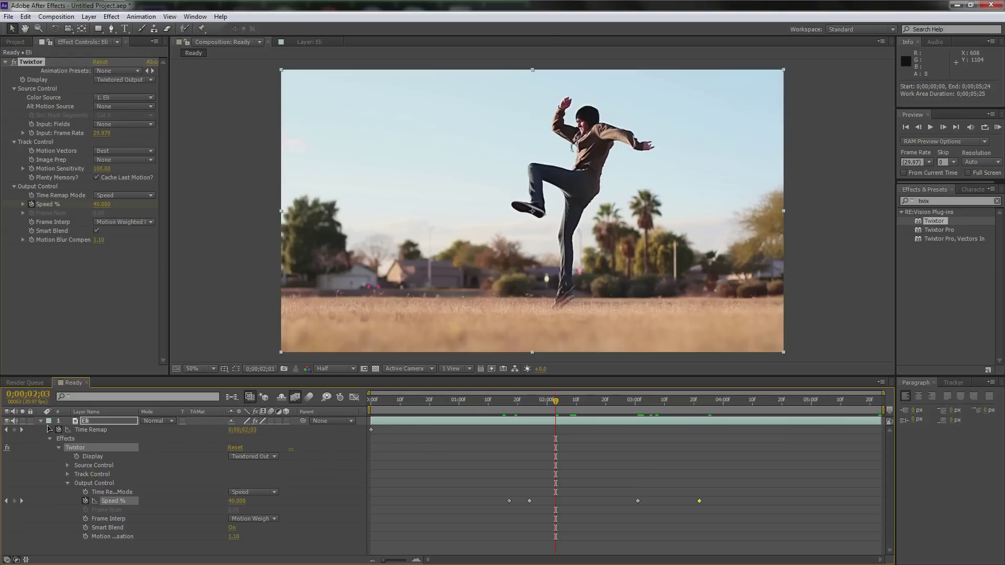
Collapse the clip's layer properties and add a new adjustment layer named CC above it.
{"action": "left_click", "coordinate": [40, 423]}
{"action": "right_click", "coordinate": [122, 453]}
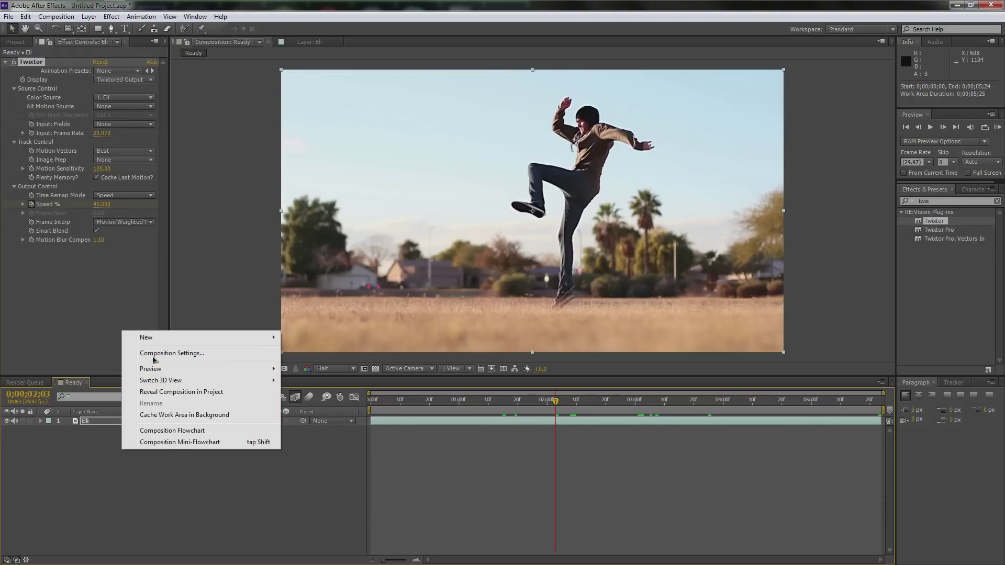
{"action": "left_click", "coordinate": [132, 485]}
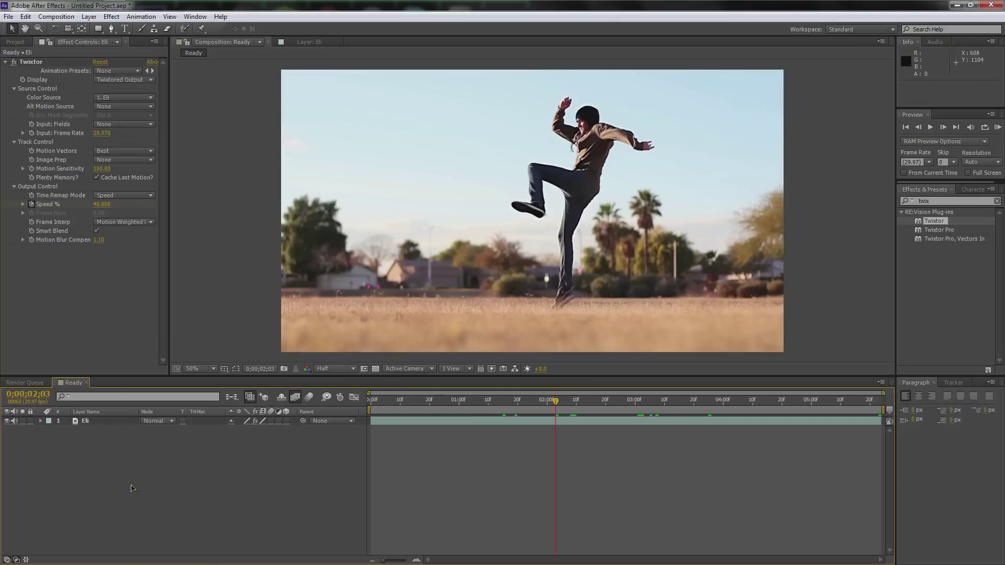
{"action": "right_click", "coordinate": [142, 462]}
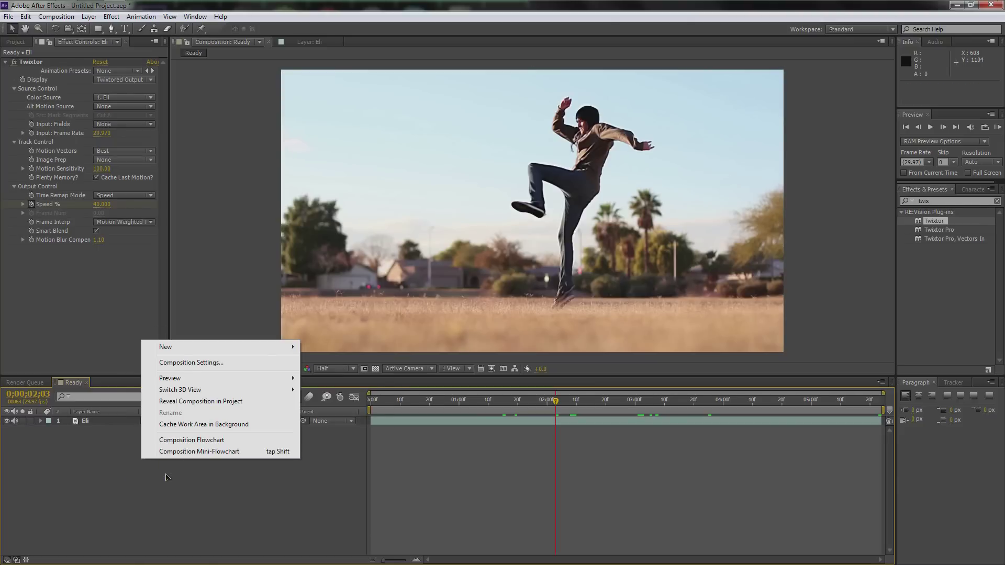
{"action": "mouse_move", "coordinate": [184, 347]}
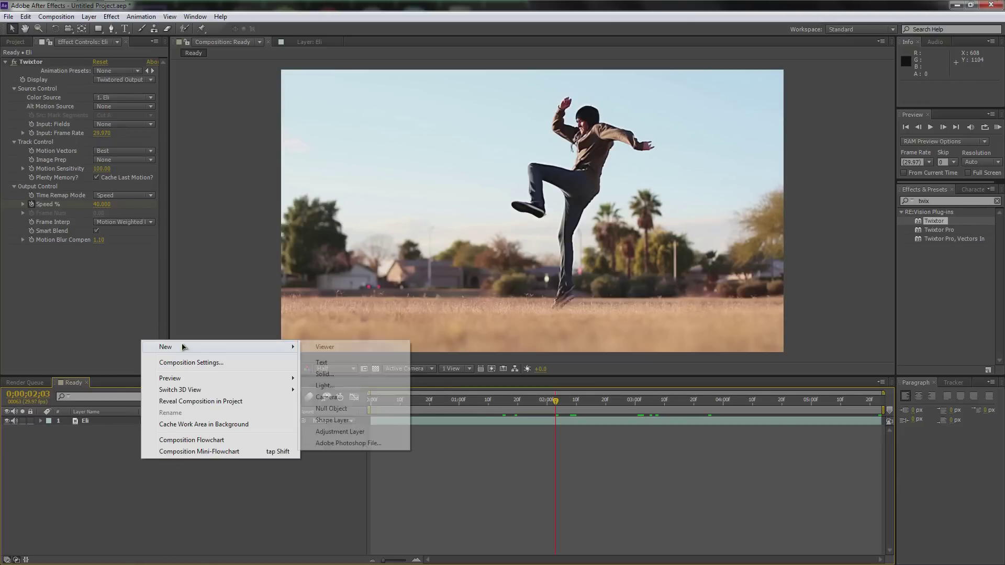
{"action": "left_click", "coordinate": [346, 432]}
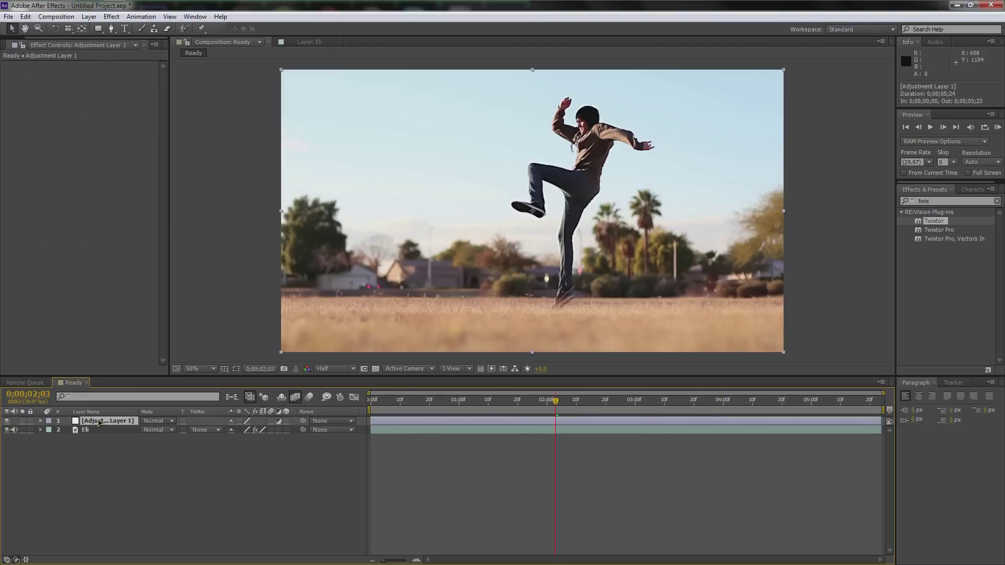
{"action": "key", "text": "Return"}
{"action": "type", "text": "CC"}
{"action": "left_click", "coordinate": [95, 421]}
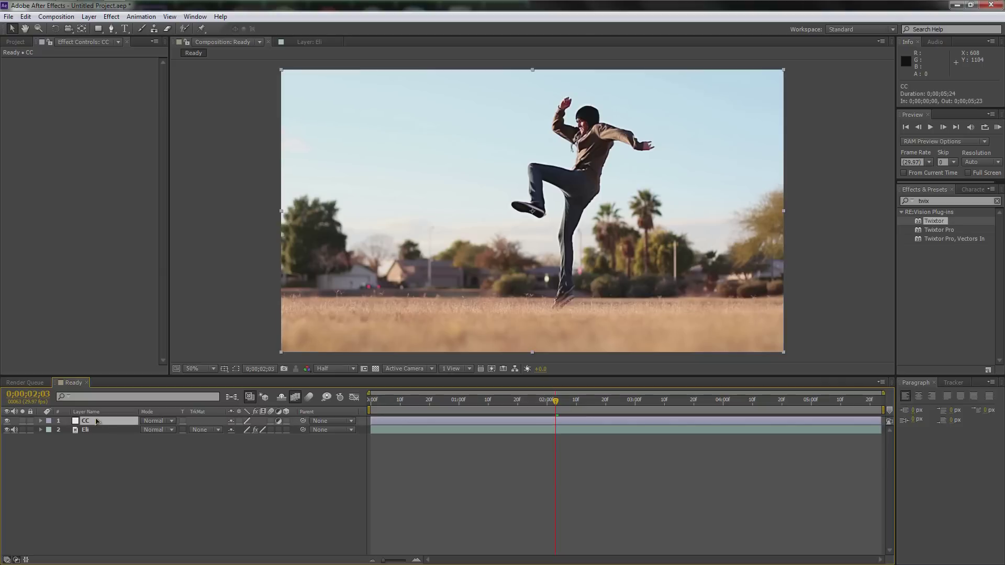
Apply the Magic Bullet MisFire Vignette effect to the CC adjustment layer.
{"action": "left_click", "coordinate": [907, 201]}
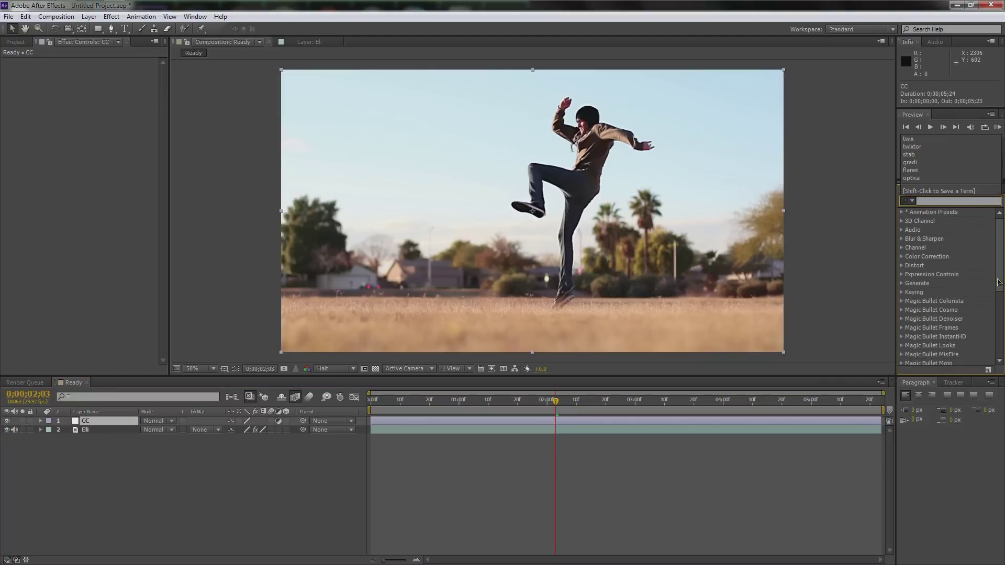
{"action": "scroll", "coordinate": [936, 324], "scroll_direction": "down", "scroll_amount": 2}
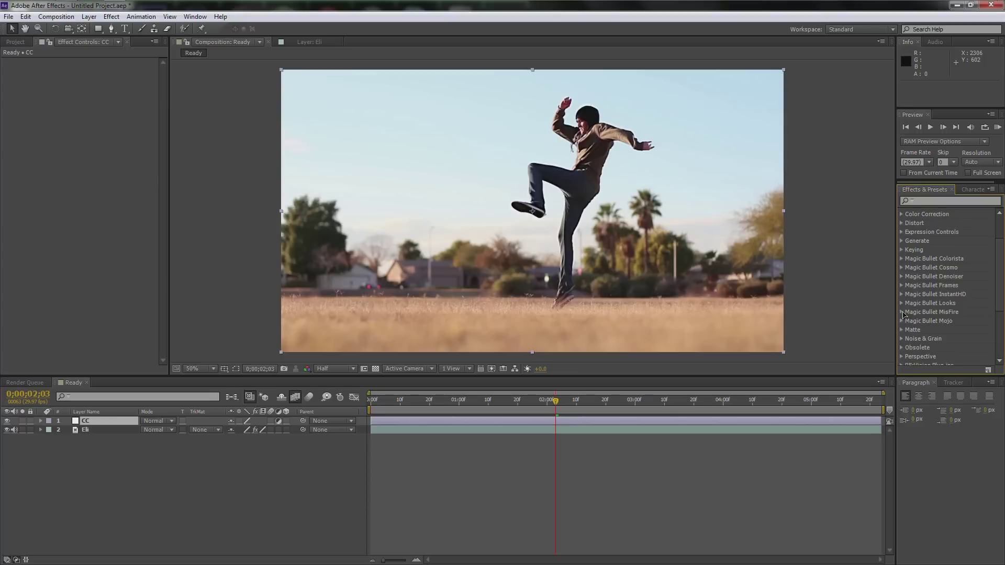
{"action": "left_click", "coordinate": [902, 312]}
{"action": "scroll", "coordinate": [963, 323], "scroll_direction": "down", "scroll_amount": 4}
{"action": "left_click_drag", "start_coordinate": [956, 343], "coordinate": [131, 422]}
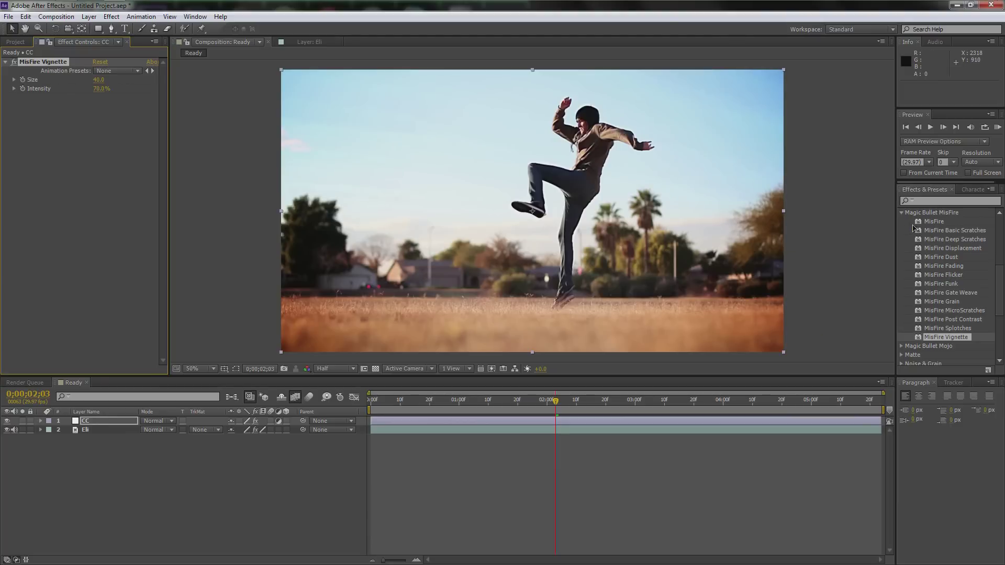
Apply the Magic Bullet Looks effect to the CC adjustment layer.
{"action": "left_click", "coordinate": [901, 213]}
{"action": "scroll", "coordinate": [937, 252], "scroll_direction": "up", "scroll_amount": 1}
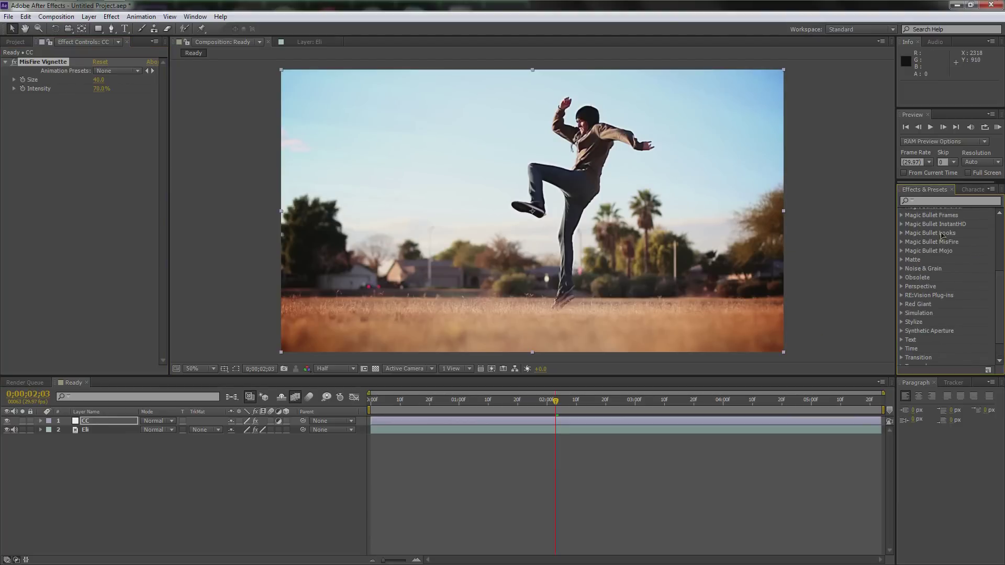
{"action": "left_click", "coordinate": [901, 234]}
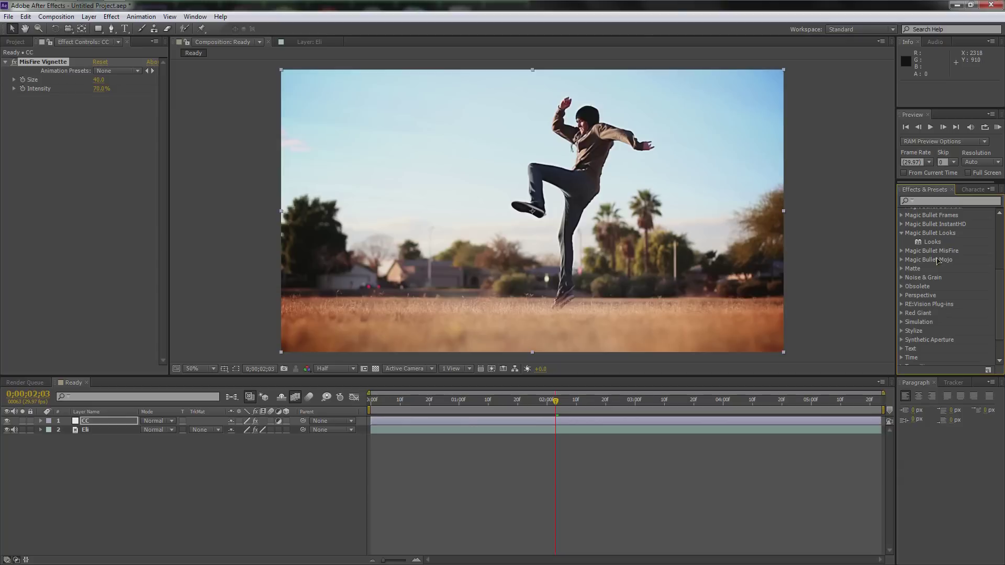
{"action": "left_click_drag", "start_coordinate": [937, 244], "coordinate": [91, 424]}
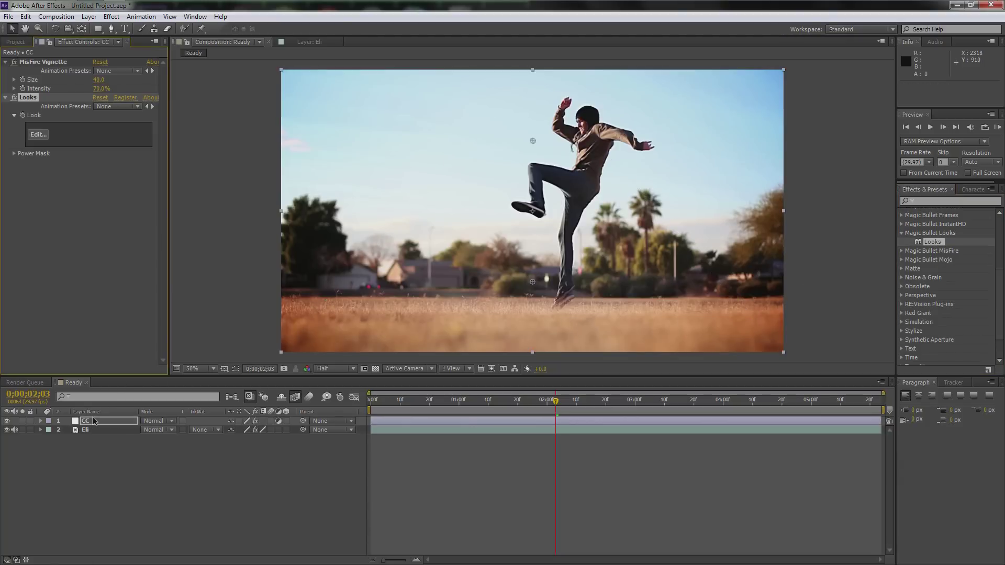
Apply the Mishandled Negative look from Classic Stock Emulation to the CC layer's Looks effect.
{"action": "left_click", "coordinate": [37, 135]}
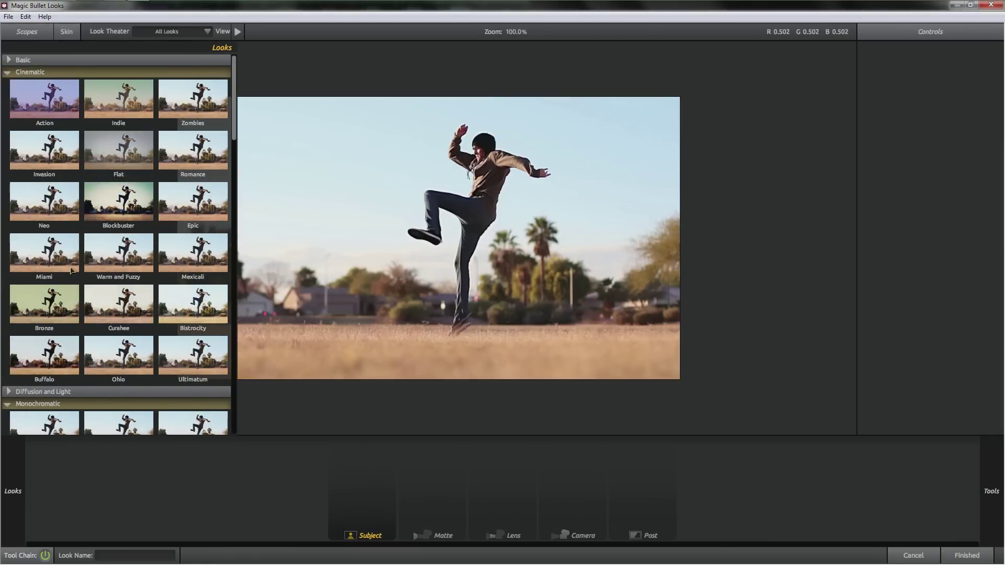
{"action": "scroll", "coordinate": [120, 256], "scroll_direction": "down", "scroll_amount": 1}
{"action": "left_click", "coordinate": [128, 192]}
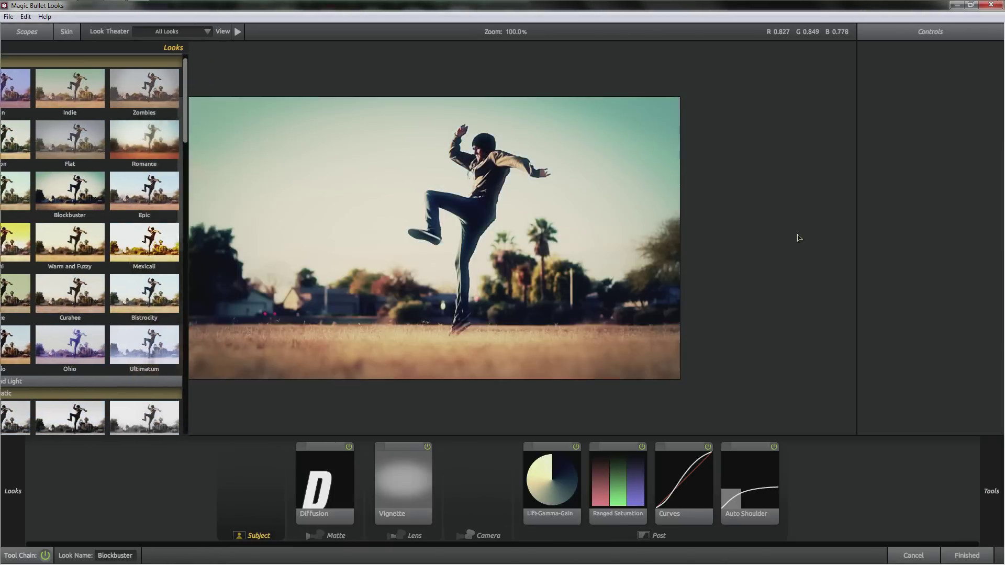
{"action": "mouse_move", "coordinate": [4, 235]}
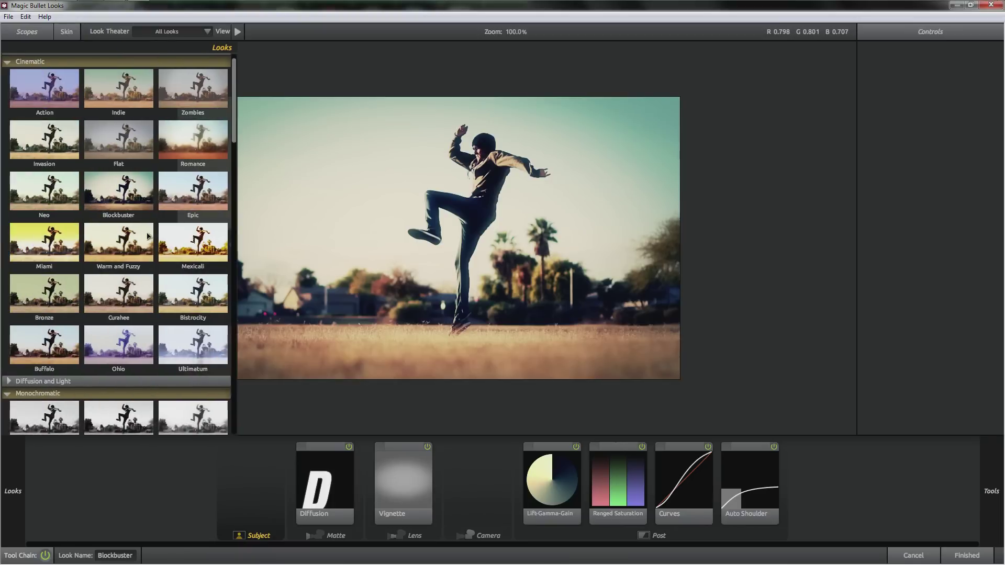
{"action": "scroll", "coordinate": [157, 219], "scroll_direction": "down", "scroll_amount": 2}
{"action": "left_click_drag", "start_coordinate": [241, 149], "coordinate": [224, 422]}
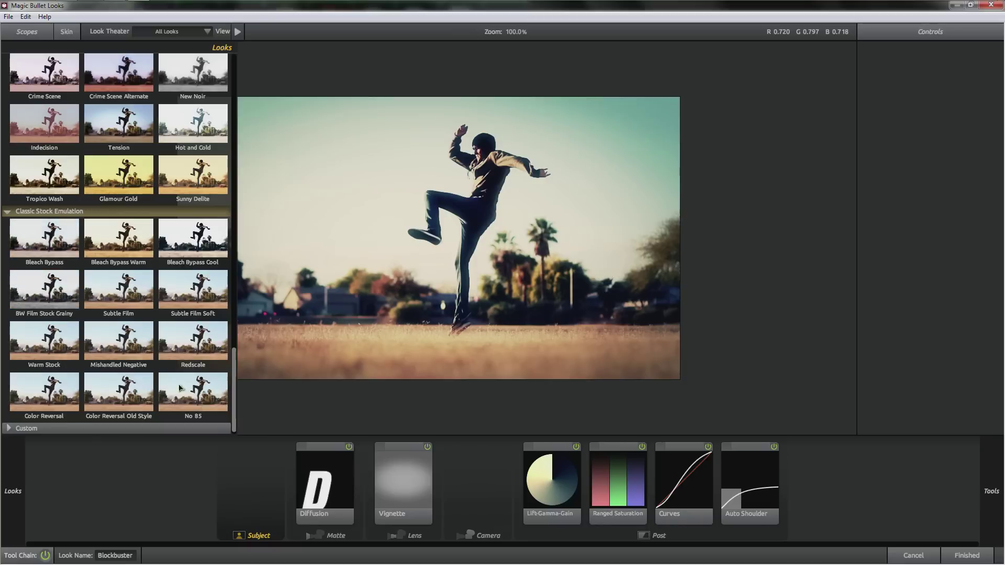
{"action": "left_click", "coordinate": [117, 343]}
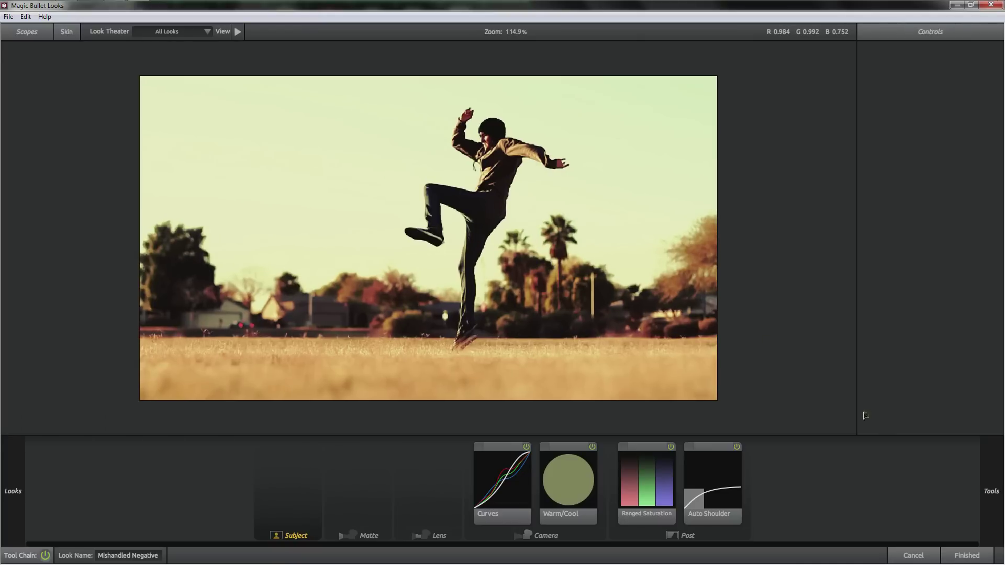
{"action": "left_click", "coordinate": [964, 554]}
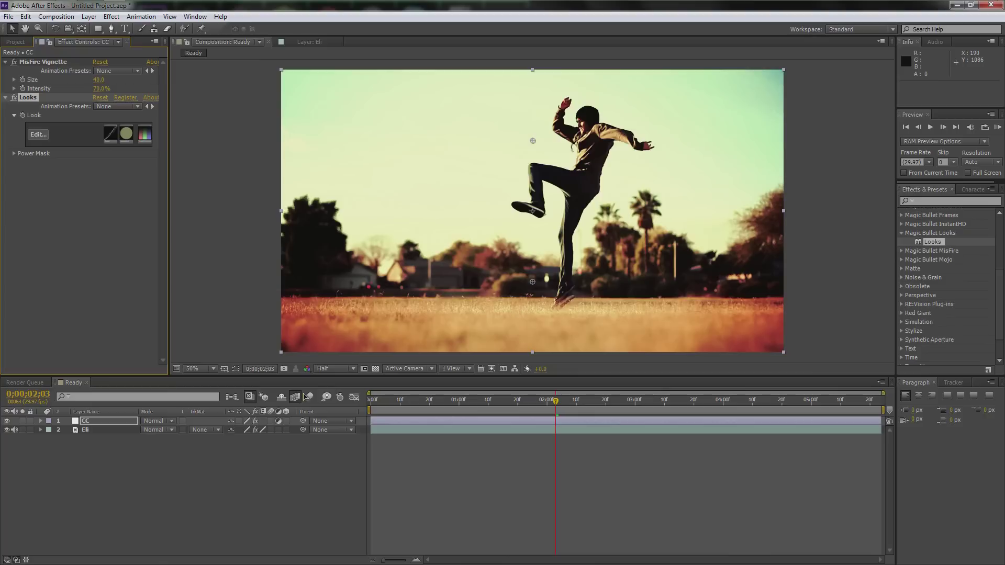
Create a black solid at the composition's default size and rename the layer Flare.
{"action": "left_click", "coordinate": [140, 459]}
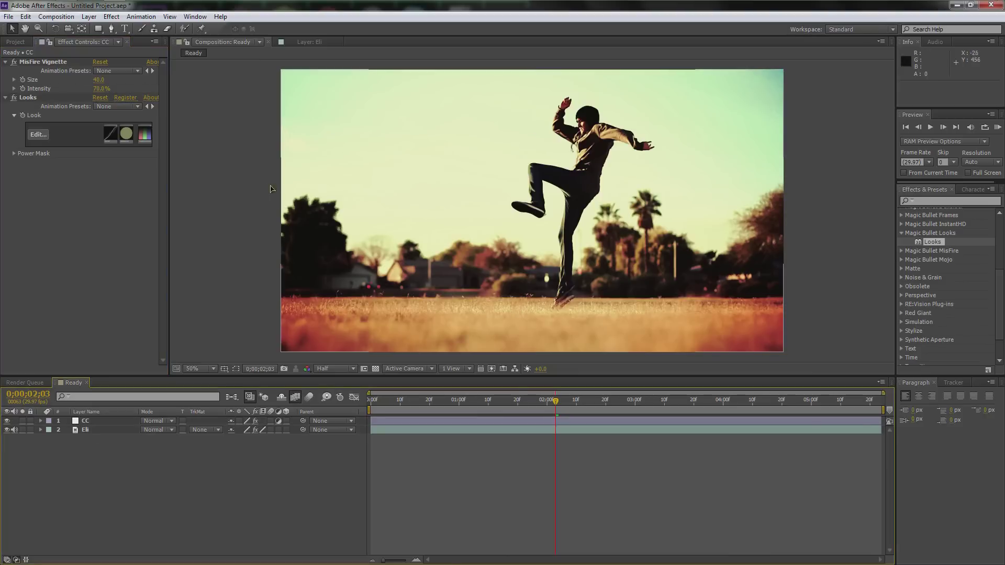
{"action": "right_click", "coordinate": [141, 455]}
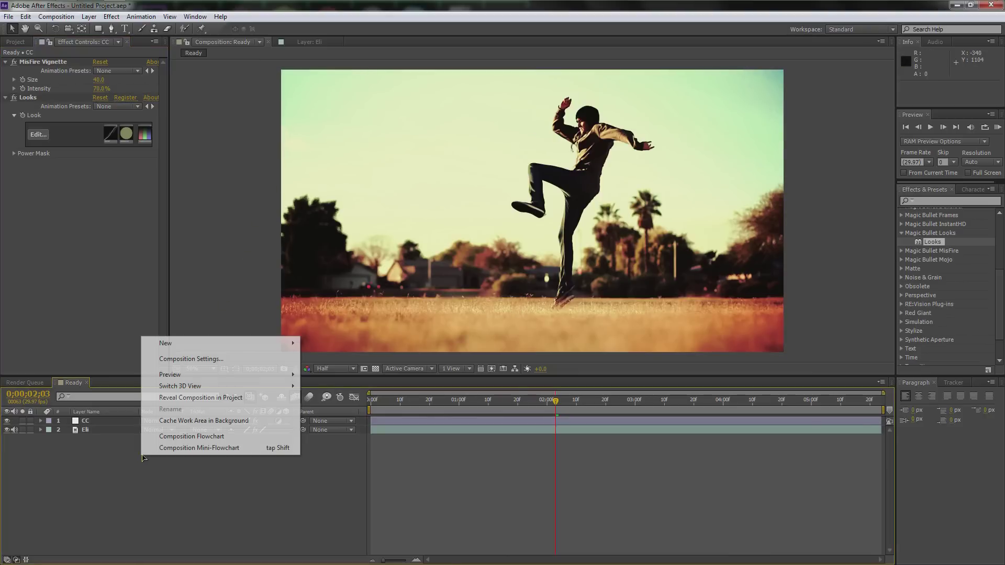
{"action": "mouse_move", "coordinate": [198, 343]}
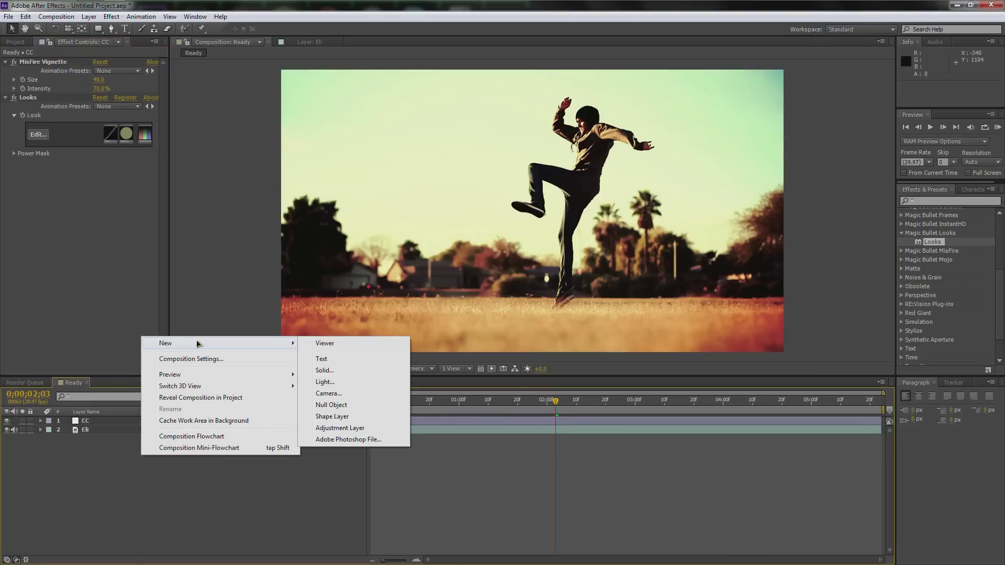
{"action": "left_click", "coordinate": [334, 371]}
{"action": "left_click", "coordinate": [531, 380]}
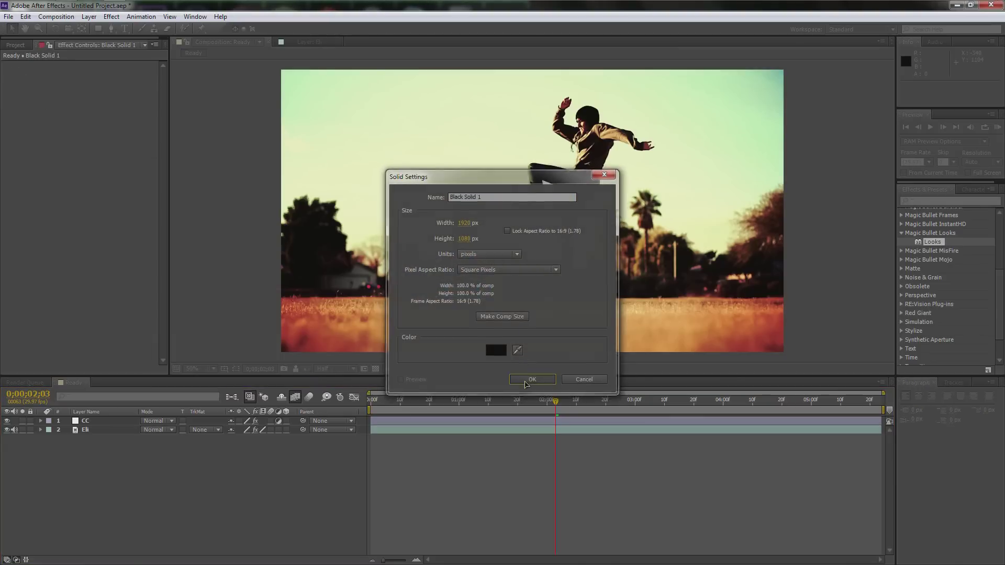
{"action": "key", "text": "Return"}
{"action": "type", "text": "Fla"}
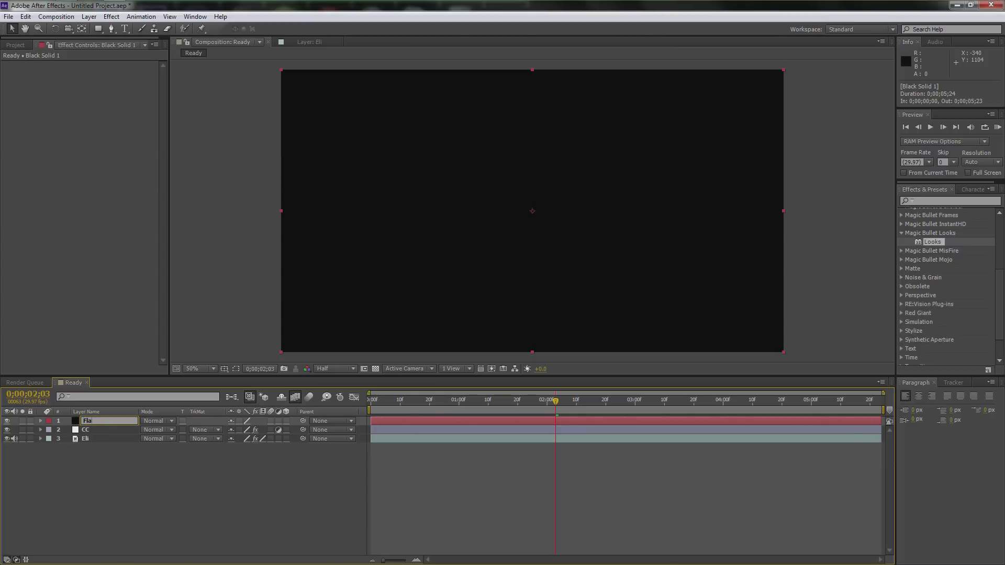
{"action": "type", "text": "re"}
{"action": "key", "text": "Return"}
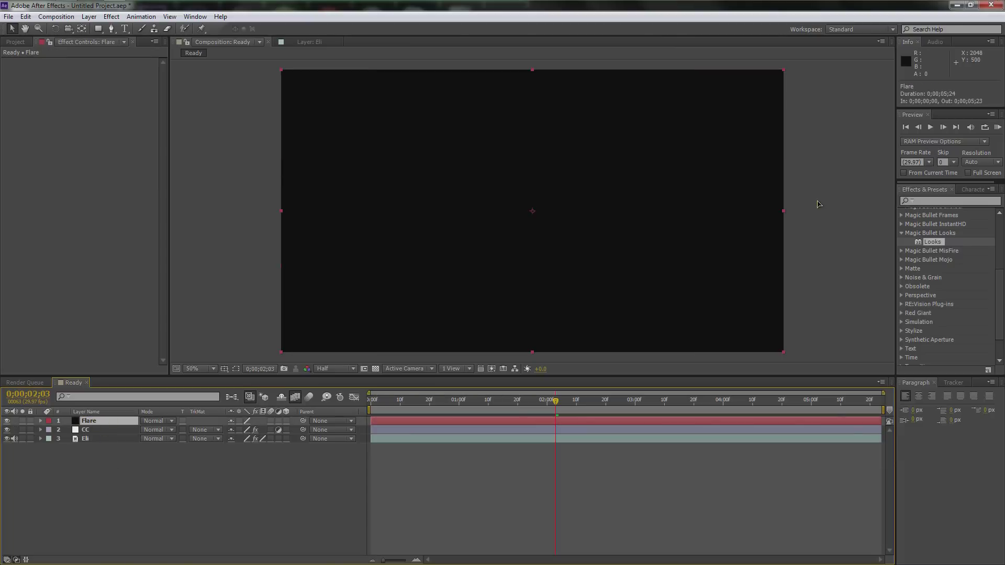
Apply the Video Copilot Optical Flares effect to the Flare layer.
{"action": "scroll", "coordinate": [941, 276], "scroll_direction": "down", "scroll_amount": 3}
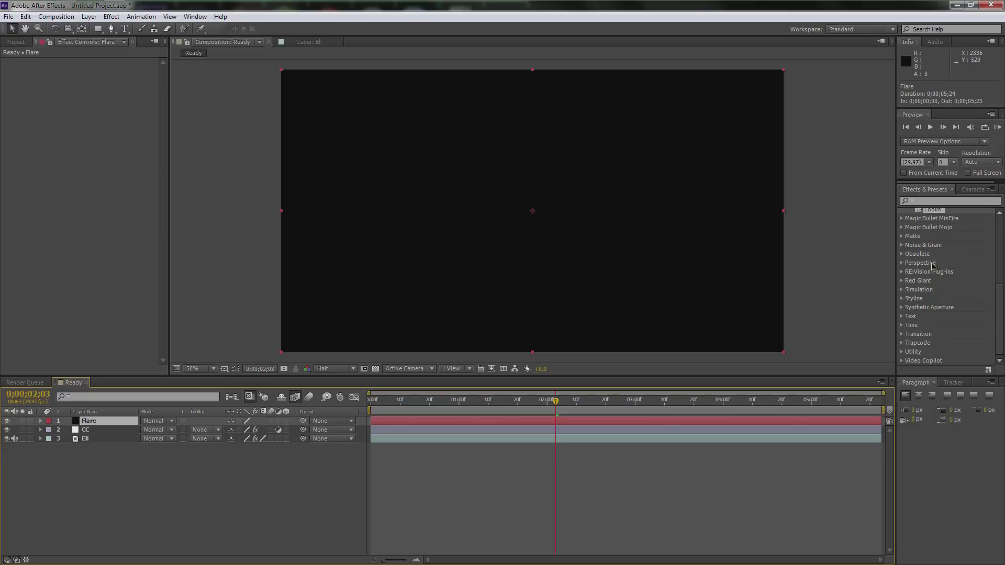
{"action": "left_click", "coordinate": [903, 362]}
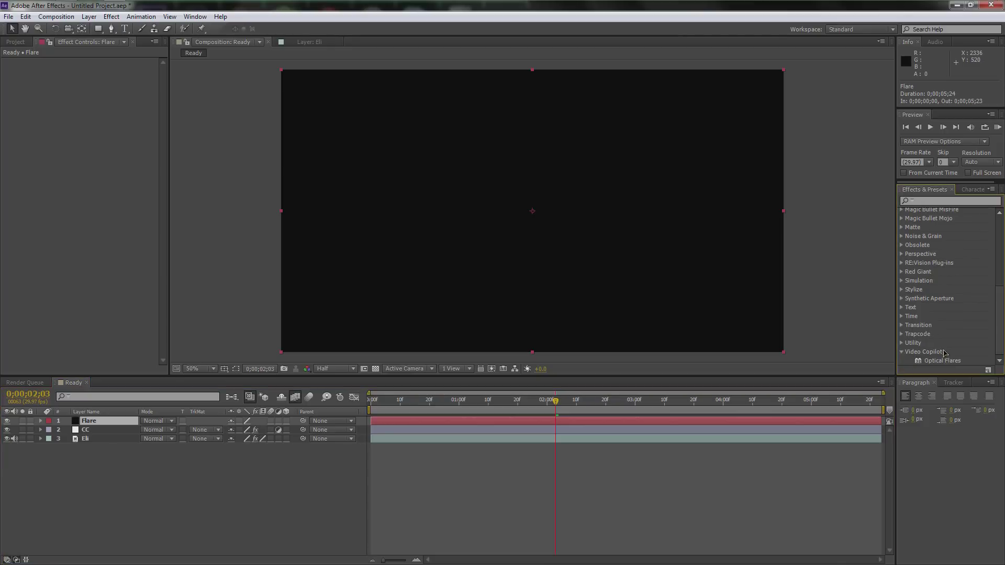
{"action": "left_click_drag", "start_coordinate": [940, 361], "coordinate": [92, 422]}
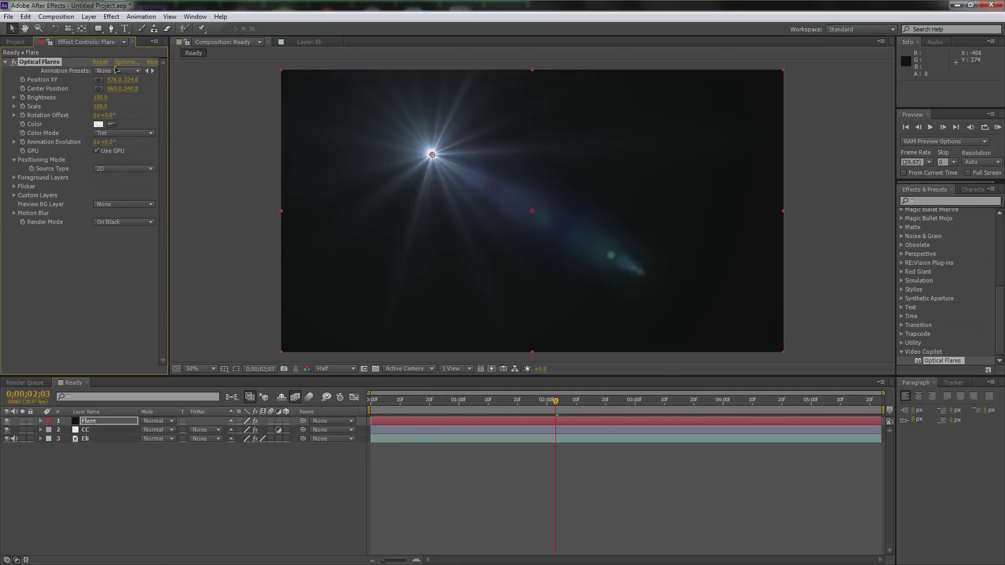
Set the Flare layer's blending mode to Screen.
{"action": "left_click", "coordinate": [103, 423]}
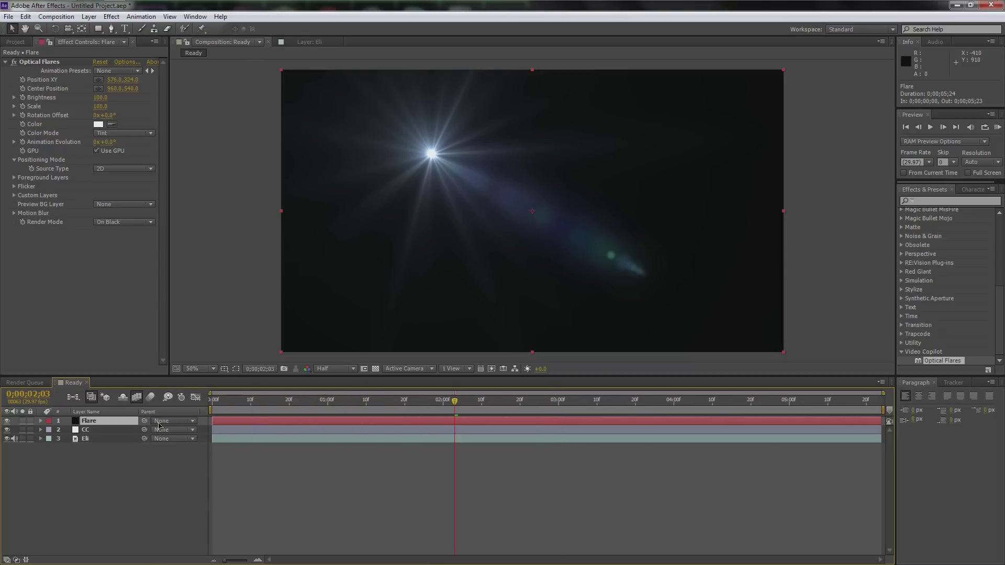
{"action": "left_click", "coordinate": [159, 422]}
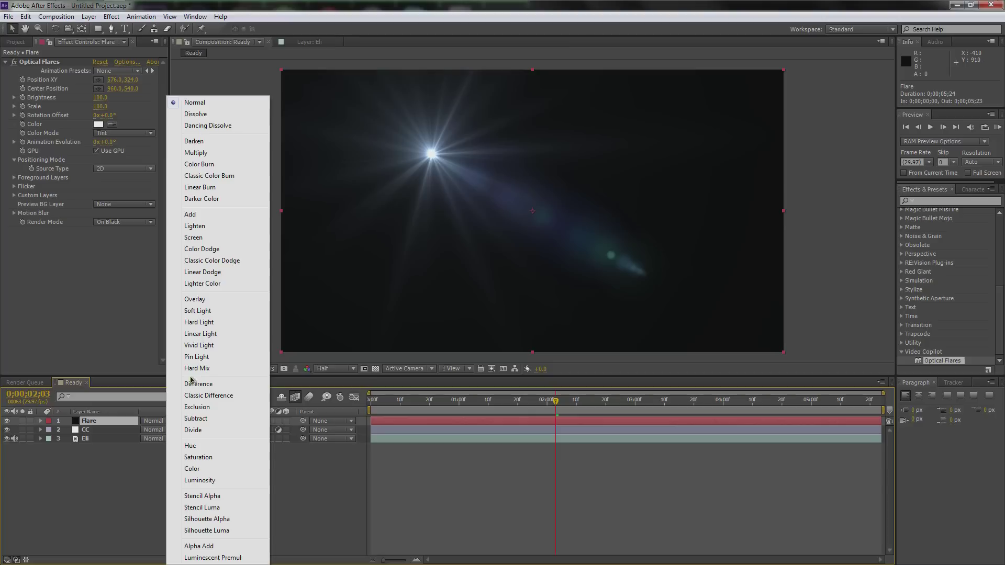
{"action": "left_click", "coordinate": [205, 238]}
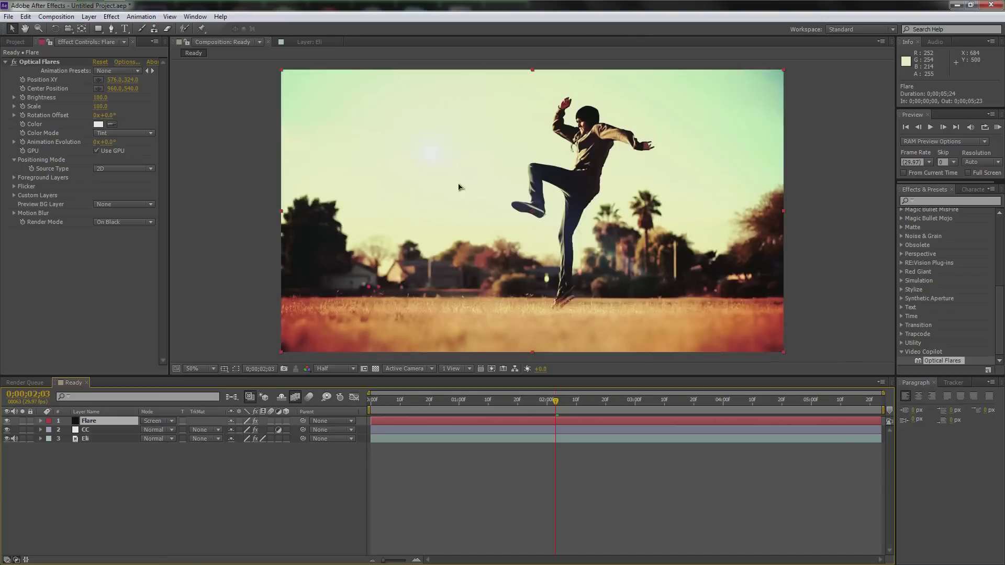
Move the flare's source to the left edge of the frame above the trees, at about 14, 500.
{"action": "left_click", "coordinate": [49, 65]}
{"action": "left_click_drag", "start_coordinate": [431, 155], "coordinate": [373, 165]}
{"action": "left_click_drag", "start_coordinate": [291, 199], "coordinate": [284, 201]}
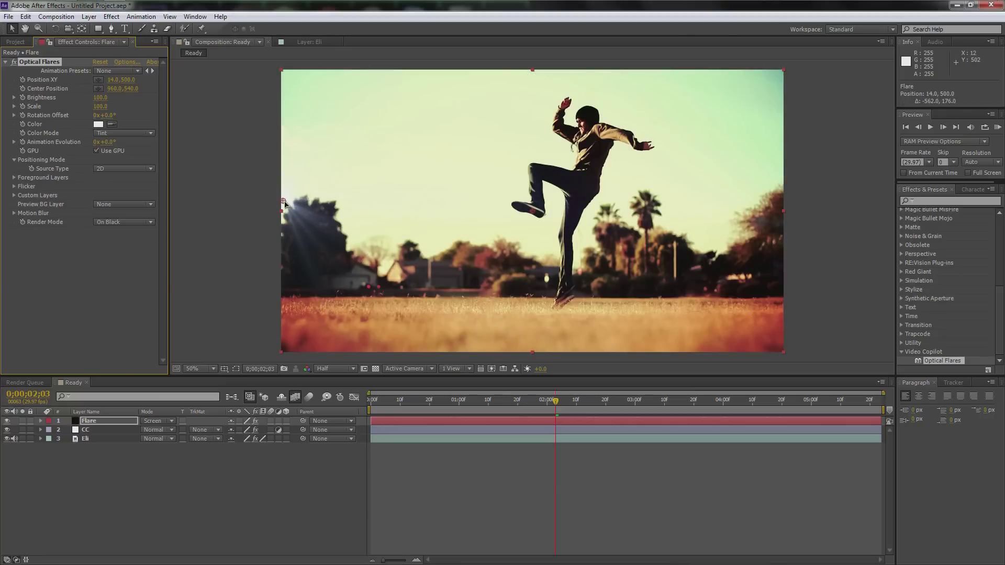
Load the Mini-Anamorphic preset from Pro Presets 2 into the Optical Flares effect.
{"action": "left_click", "coordinate": [124, 63]}
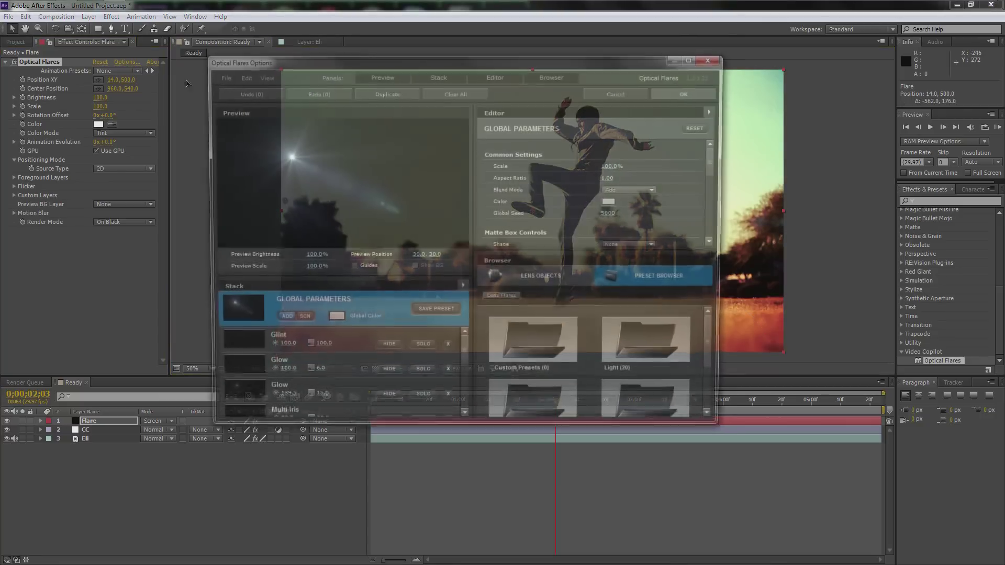
{"action": "left_click_drag", "start_coordinate": [715, 334], "coordinate": [718, 412]}
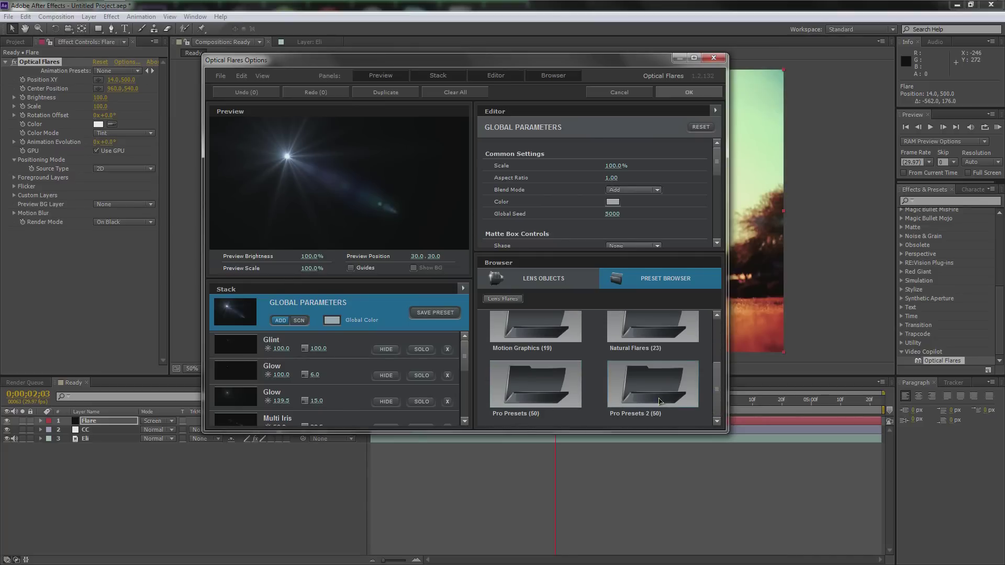
{"action": "mouse_move", "coordinate": [721, 397]}
{"action": "left_mouse_down"}
{"action": "mouse_move", "coordinate": [719, 368]}
{"action": "mouse_move", "coordinate": [722, 397]}
{"action": "left_mouse_up"}
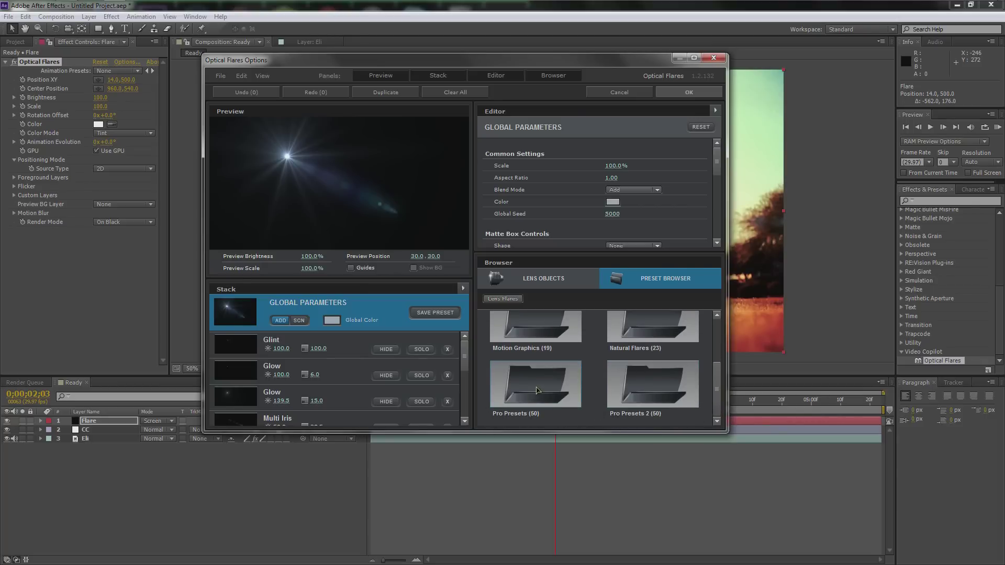
{"action": "double_click", "coordinate": [670, 380]}
{"action": "left_click_drag", "start_coordinate": [715, 333], "coordinate": [714, 388]}
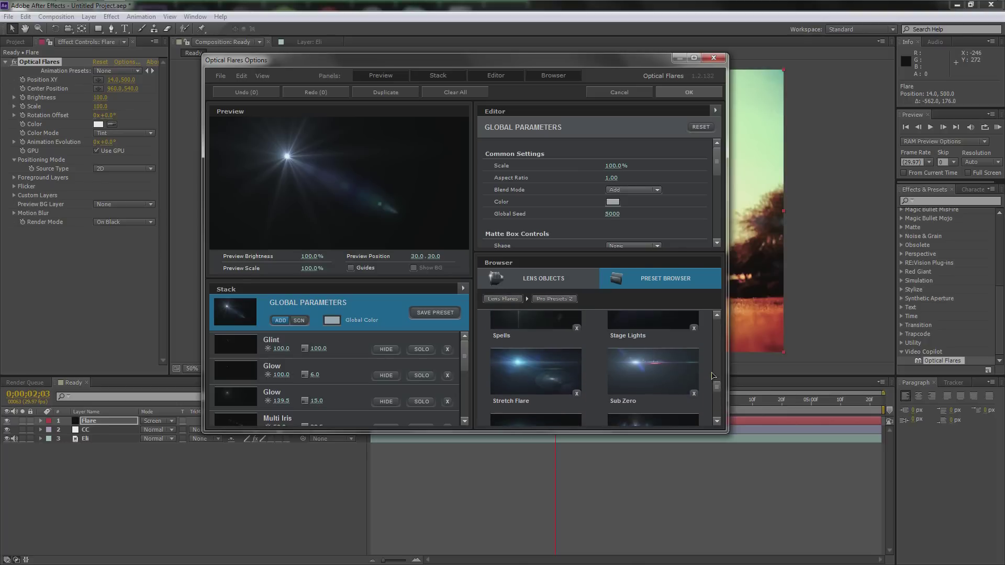
{"action": "scroll", "coordinate": [717, 375], "scroll_direction": "up", "scroll_amount": 5}
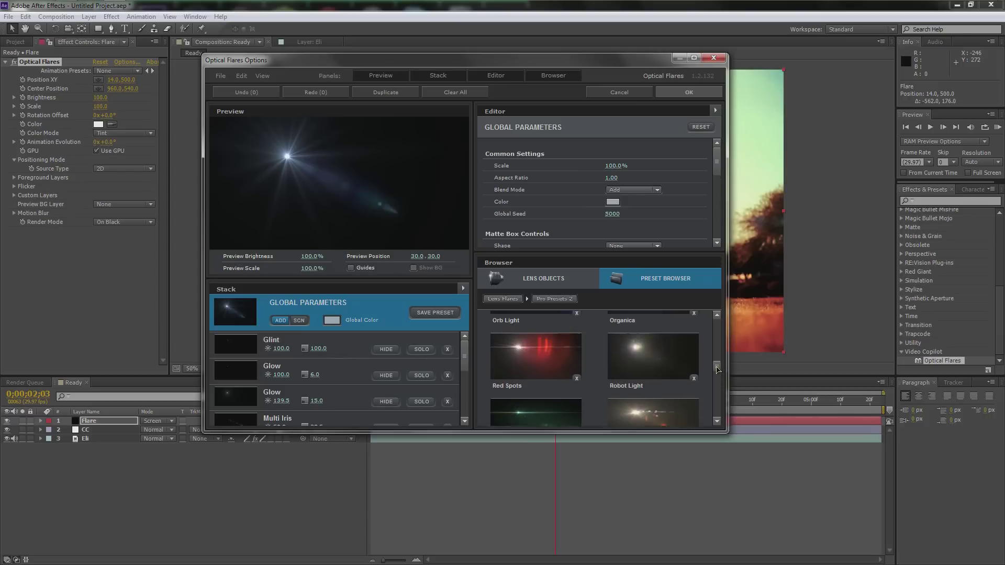
{"action": "scroll", "coordinate": [718, 364], "scroll_direction": "up", "scroll_amount": 2}
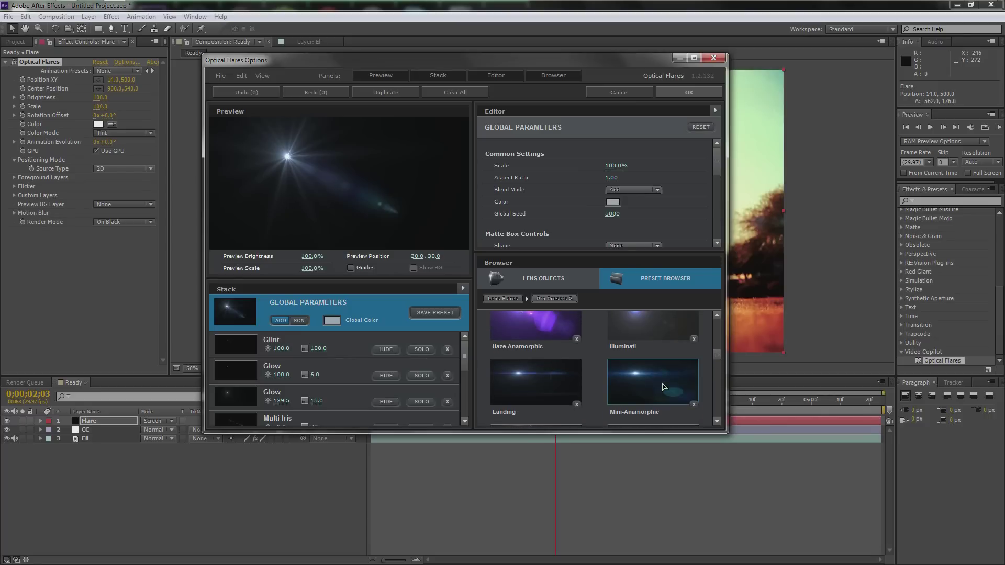
{"action": "left_click", "coordinate": [658, 384]}
{"action": "left_click", "coordinate": [689, 93]}
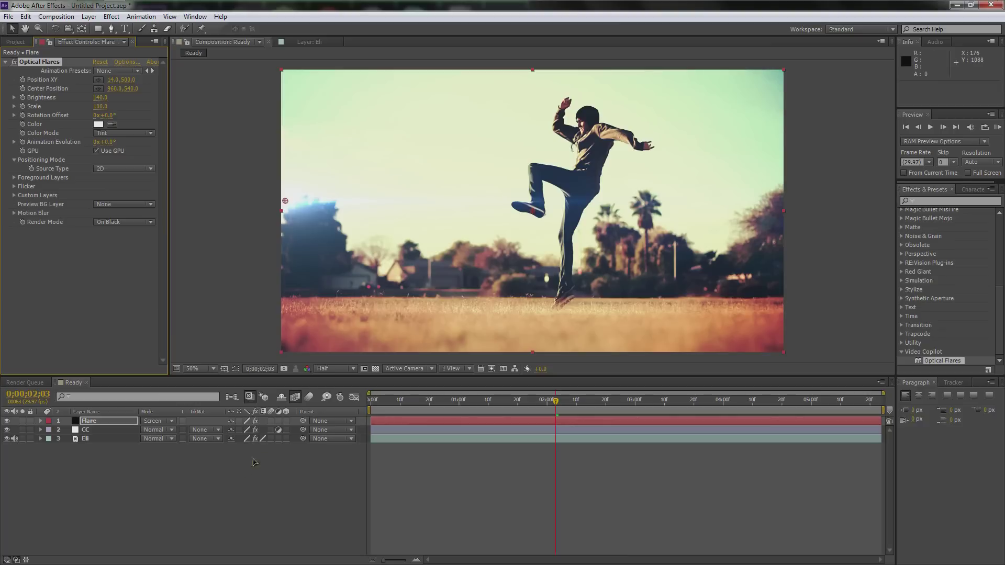
Check the flare and color grade at several frames, including 0;00;04;17, 0;00;05;04, 0;00;01;09 and 0;00;00;22.
{"action": "left_click", "coordinate": [376, 461]}
{"action": "left_click_drag", "start_coordinate": [558, 404], "coordinate": [677, 403]}
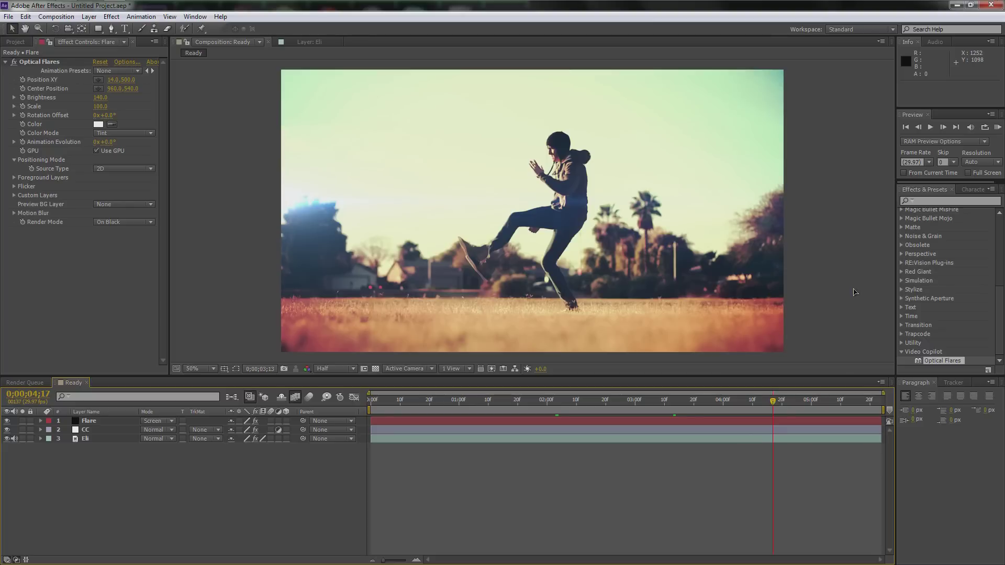
{"action": "left_click_drag", "start_coordinate": [780, 404], "coordinate": [825, 402]}
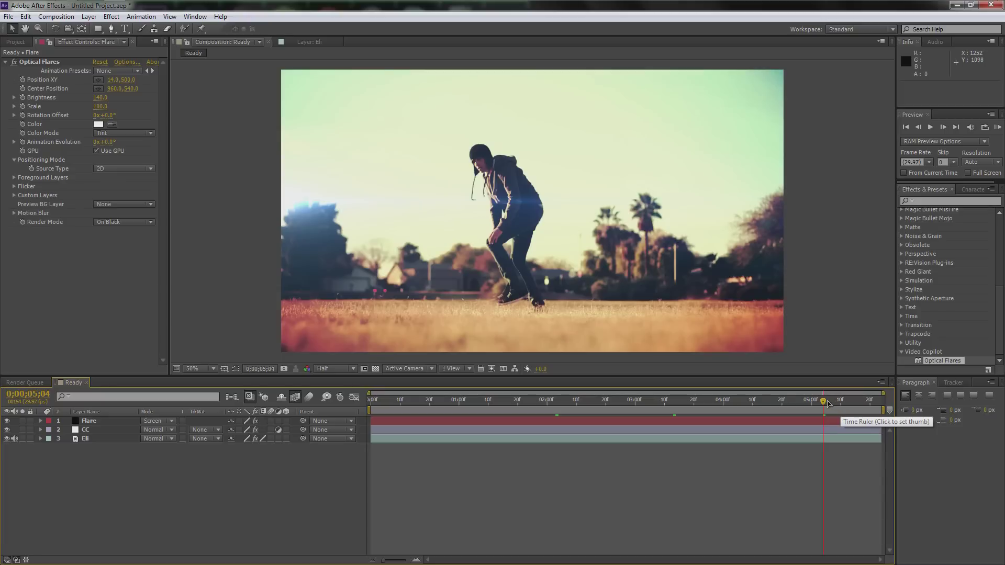
{"action": "left_click_drag", "start_coordinate": [828, 404], "coordinate": [819, 402]}
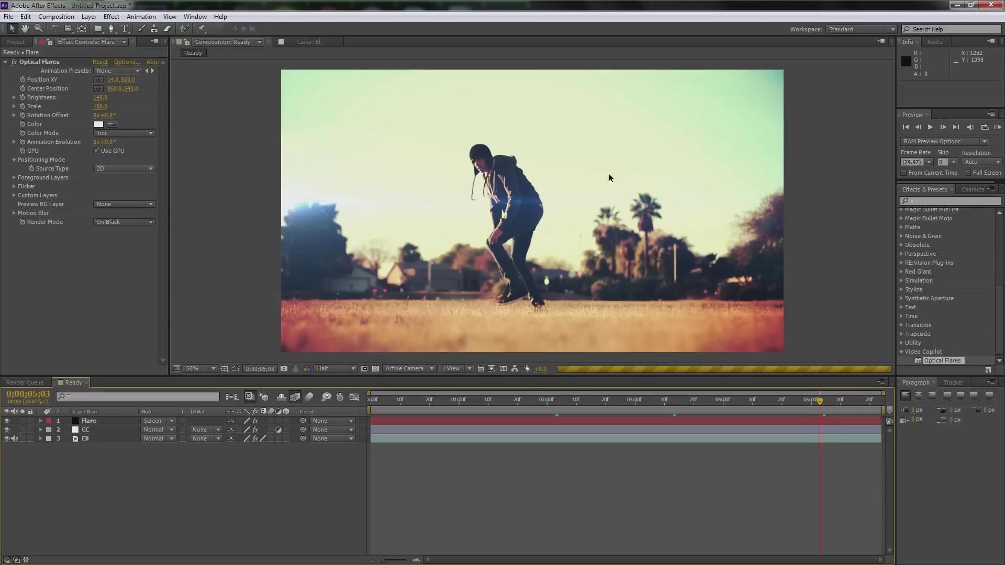
{"action": "left_click", "coordinate": [486, 401]}
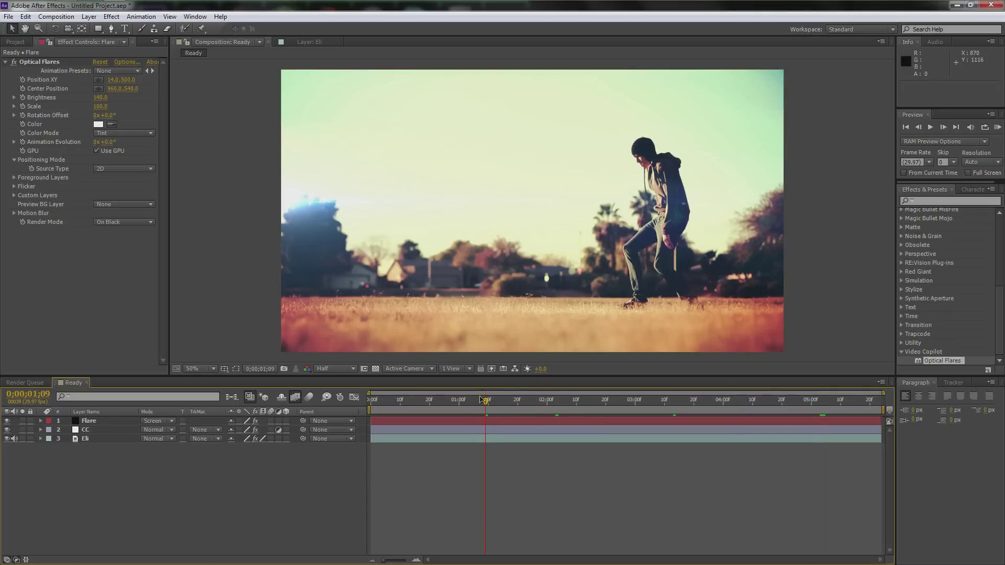
{"action": "left_click_drag", "start_coordinate": [487, 402], "coordinate": [433, 402]}
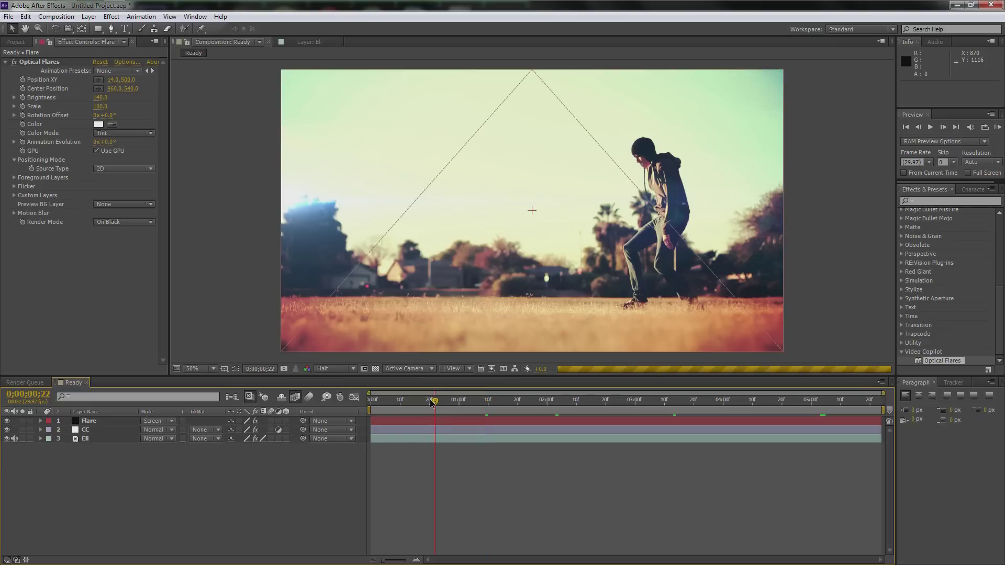